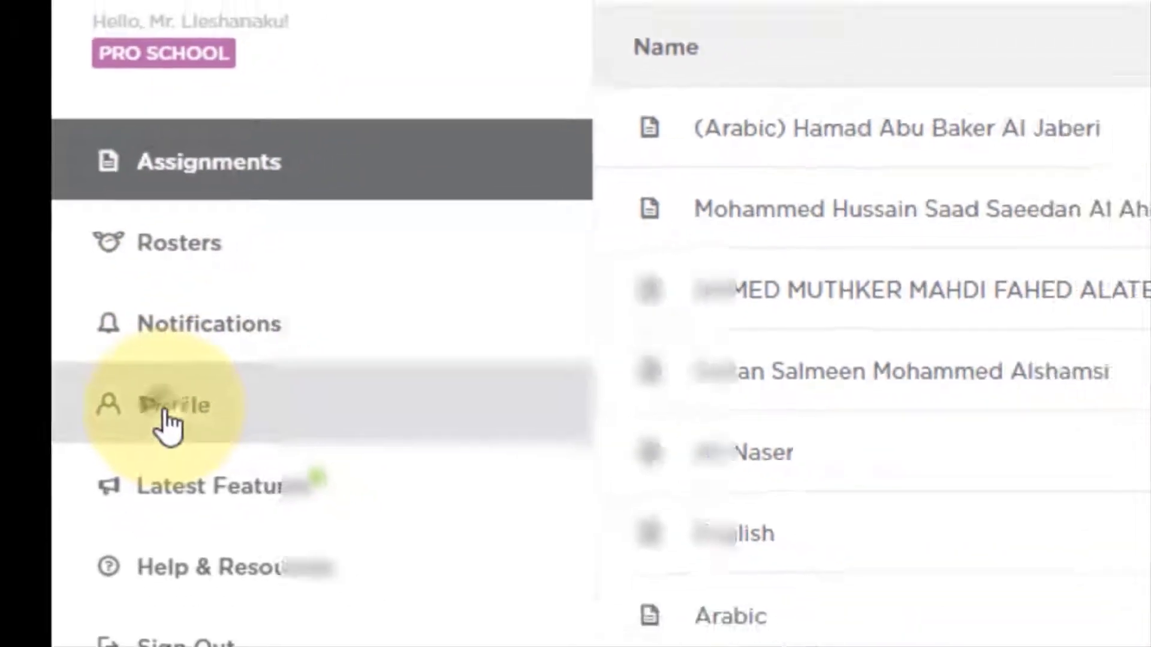
# Step: View the profile's School tab, try a change-school search, then close it leaving the school unchanged
pyautogui.click(204, 440)
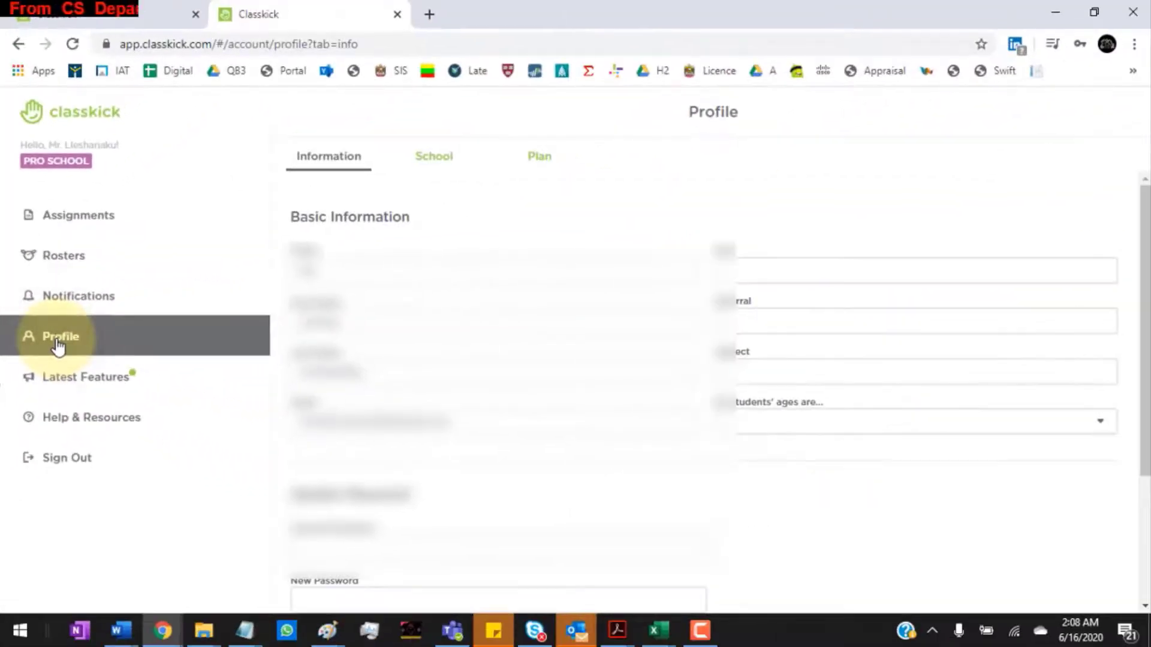
pyautogui.click(426, 158)
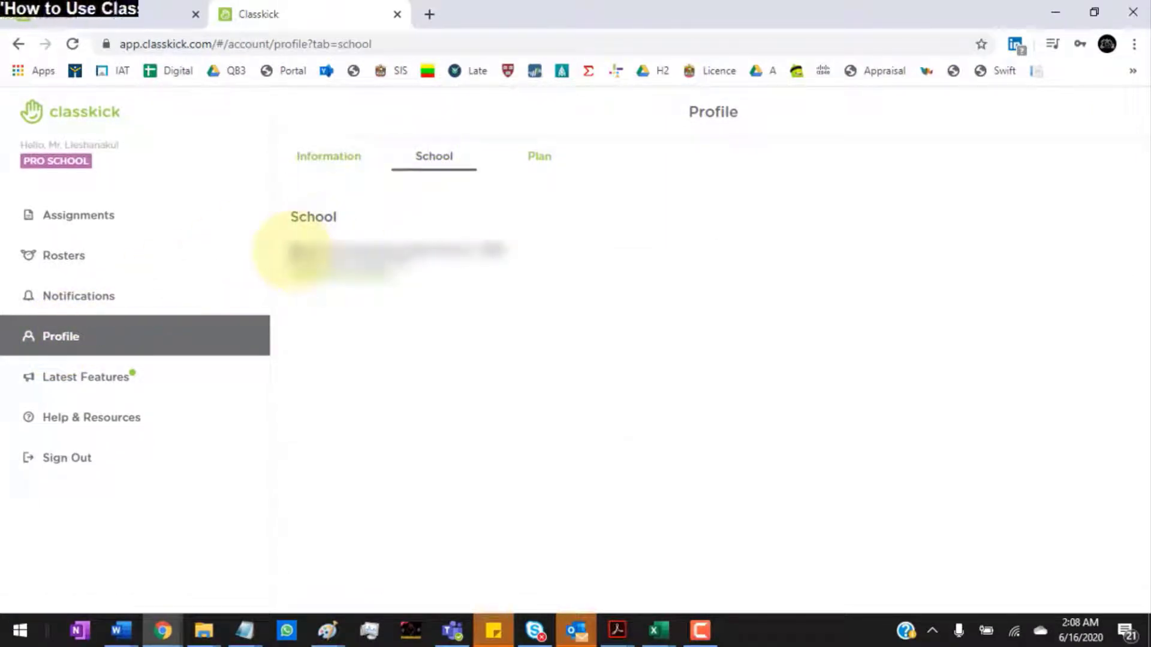
pyautogui.moveTo(292, 251); pyautogui.dragTo(460, 248)
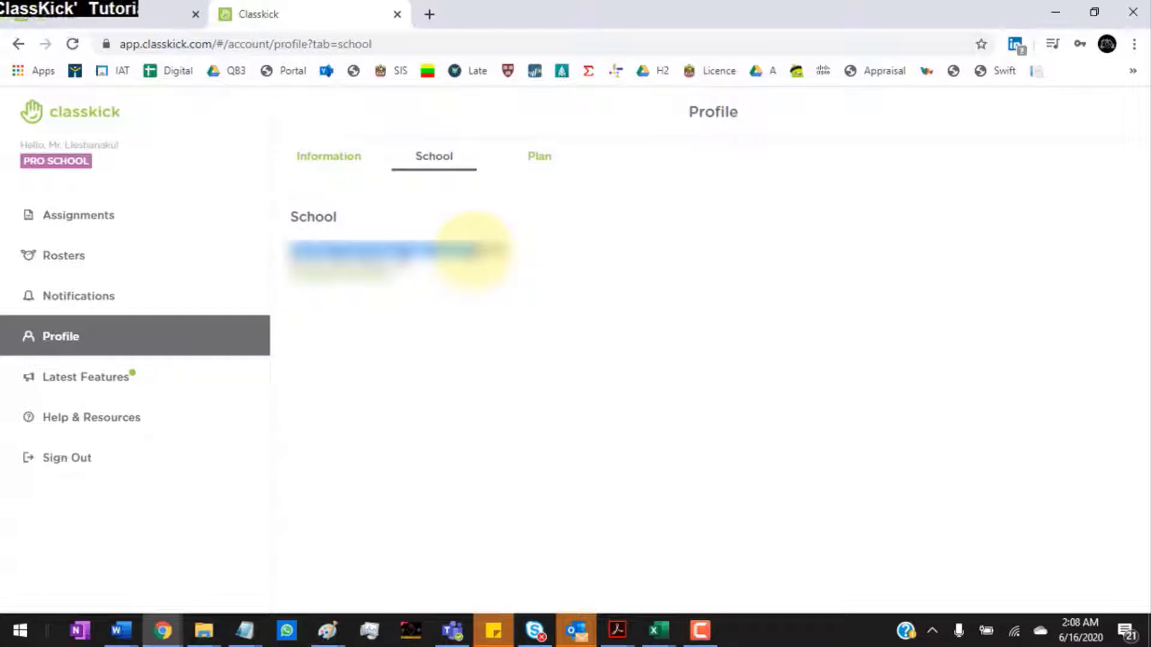
pyautogui.click(376, 277)
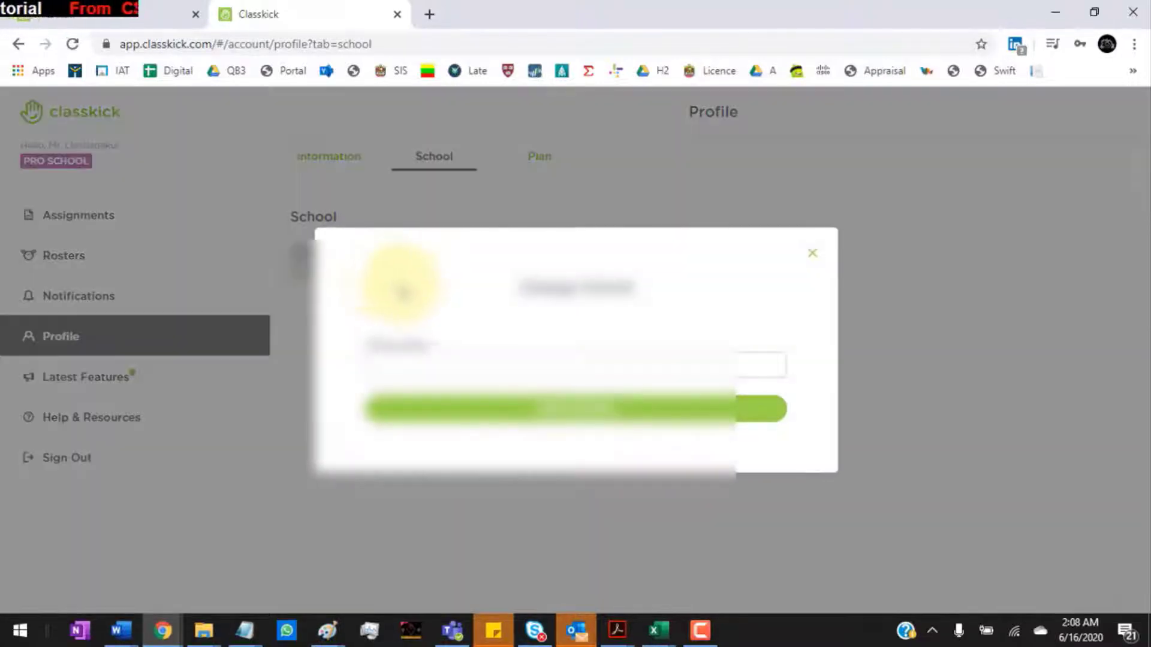
pyautogui.click(599, 367)
pyautogui.hotkey('ctrl', 'v')
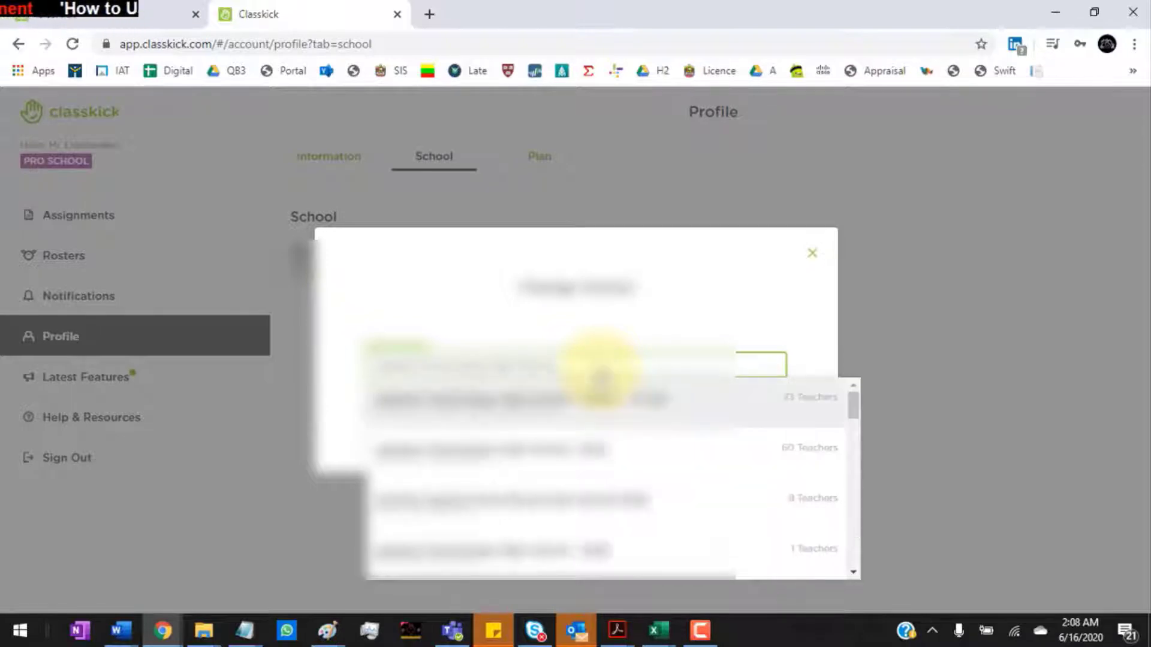
pyautogui.click(813, 252)
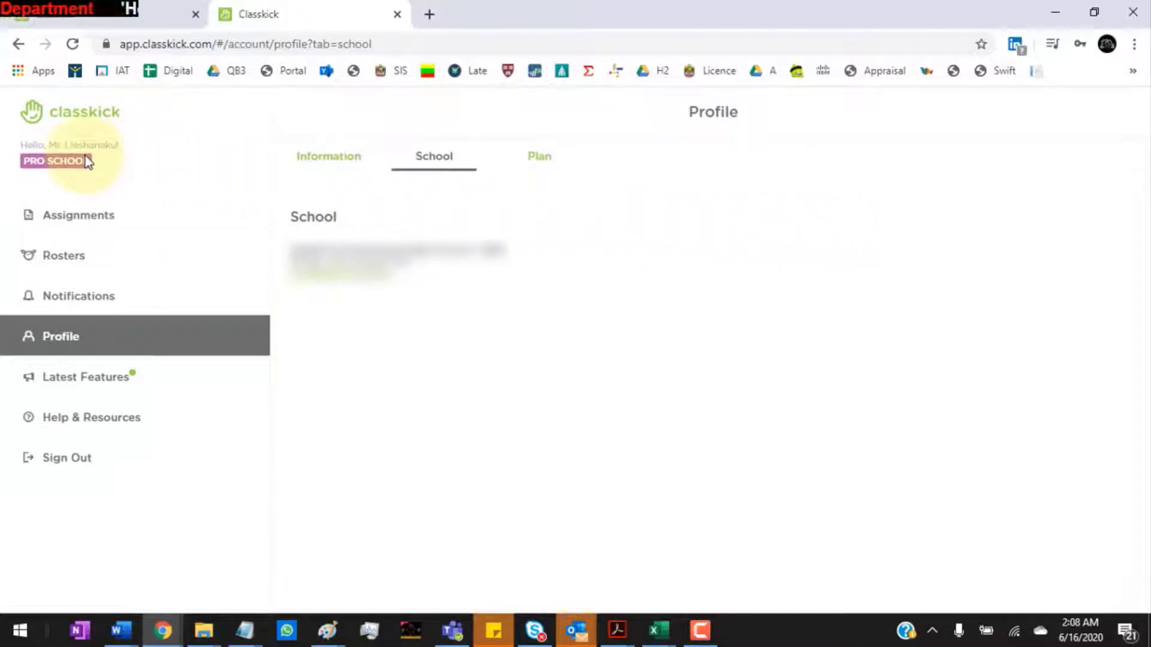
# Step: Open the Rosters page, then check the ARB10 exam column in the Acrobat invigilation schedule
pyautogui.click(257, 260)
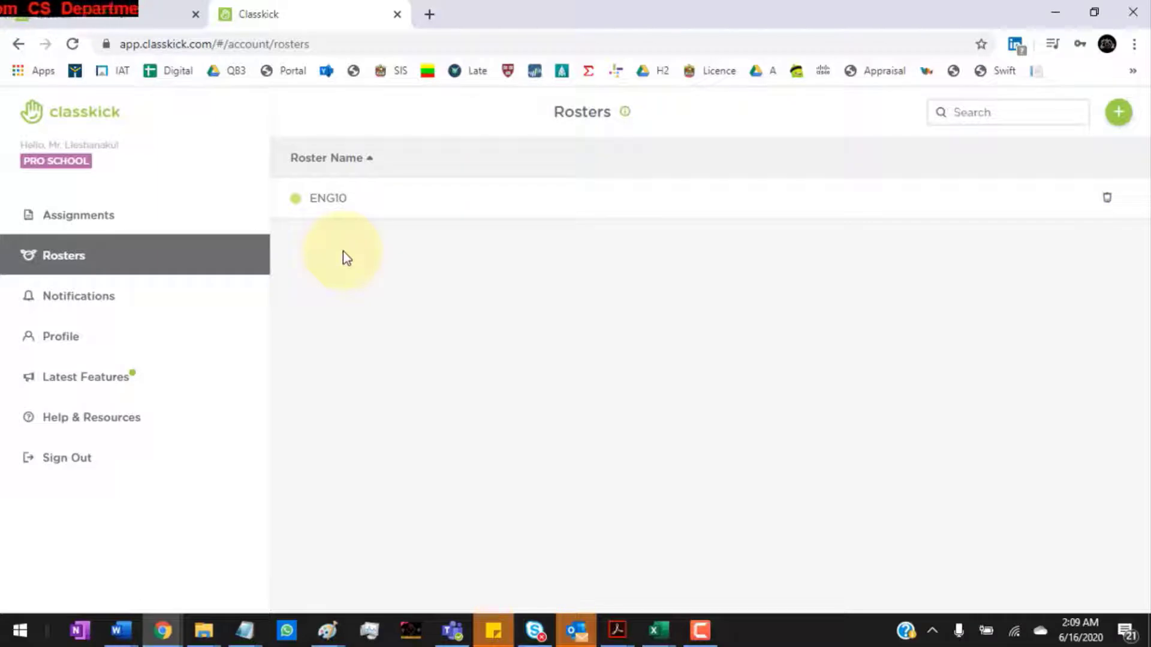
pyautogui.hotkey('alt', 'Tab')
pyautogui.hotkey('alt', 'Tab')
pyautogui.hotkey('alt', 'Tab')
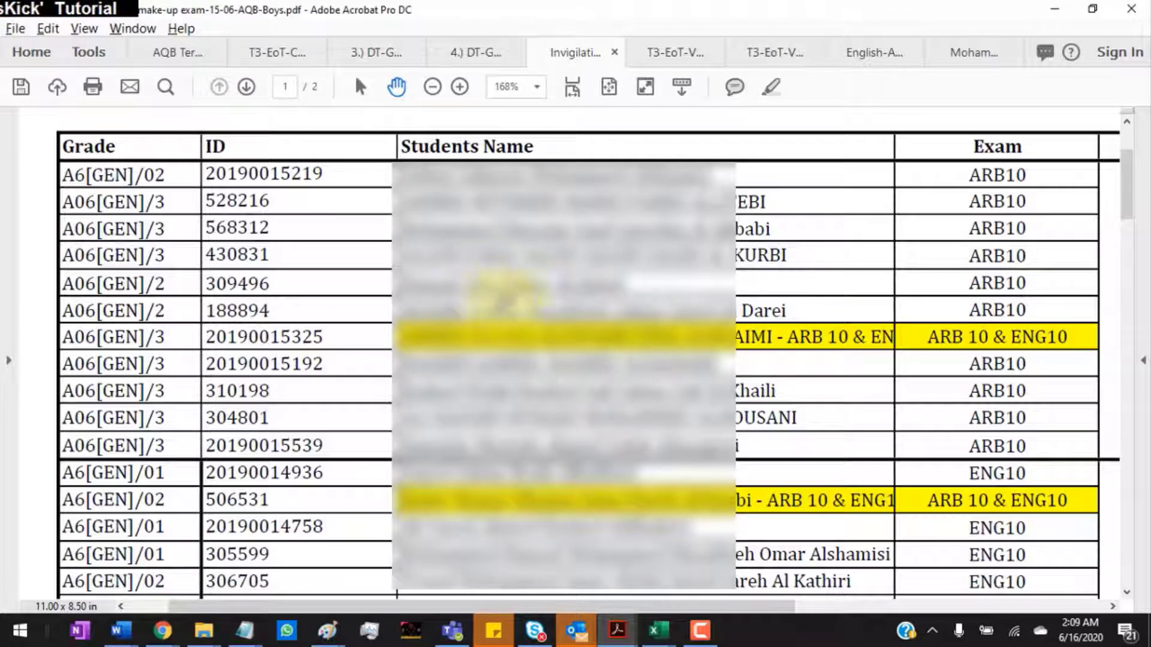
pyautogui.moveTo(971, 176); pyautogui.dragTo(1003, 179)
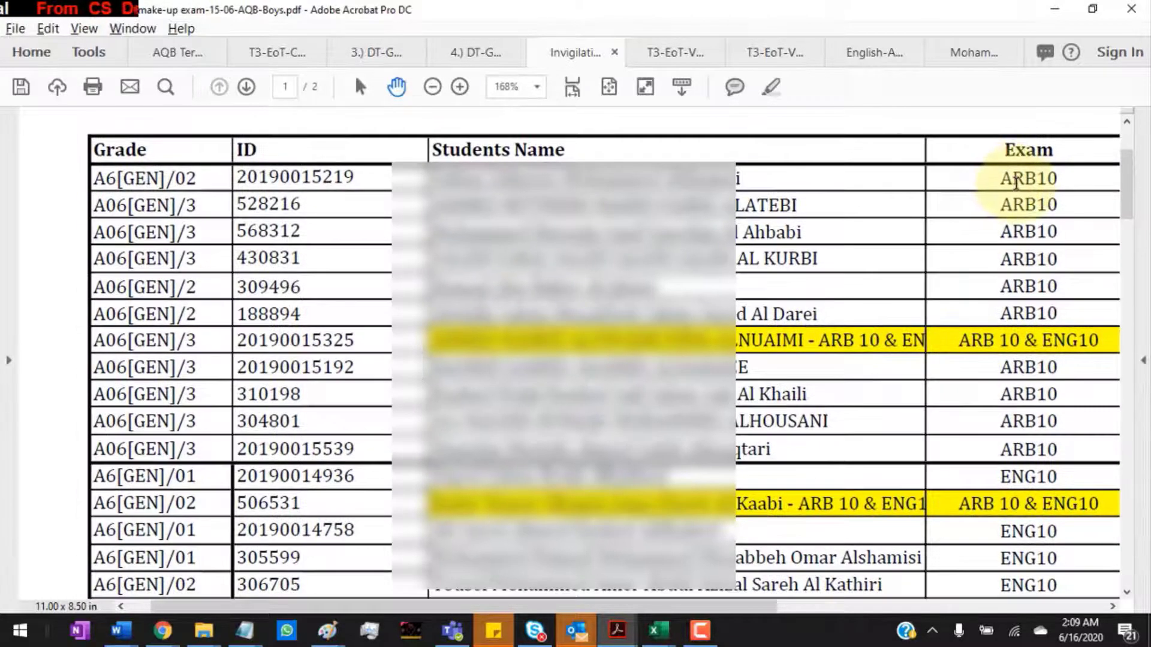
pyautogui.hotkey('alt', 'Tab')
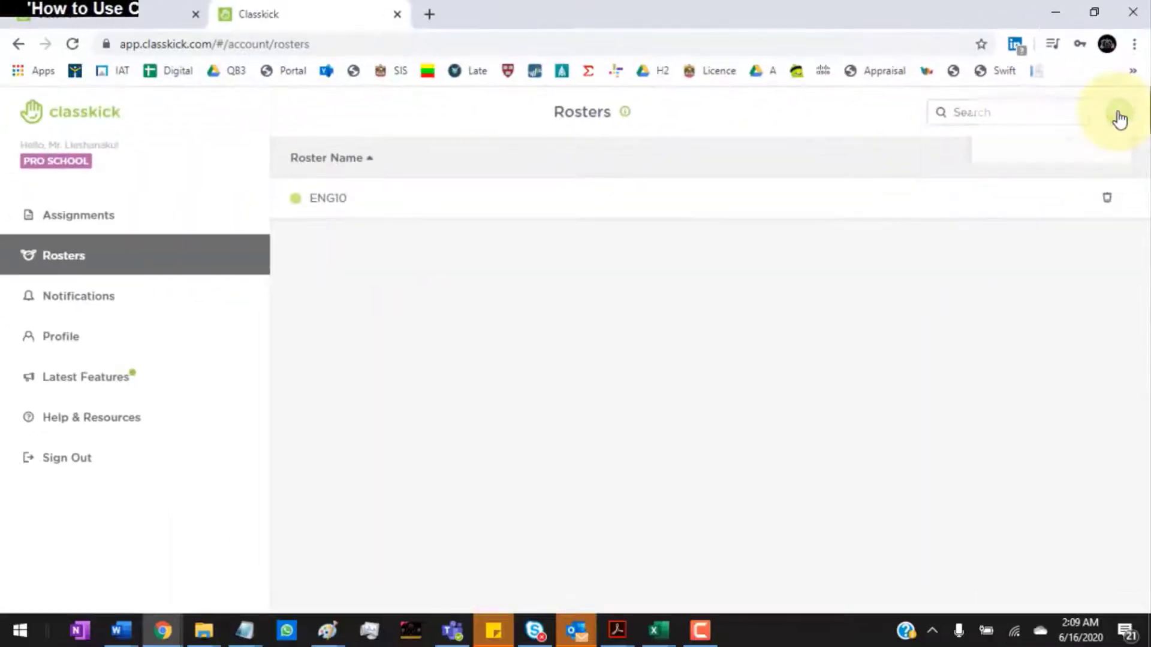
# Step: Create a new roster named ARB10, then go to the Assignments list
pyautogui.click(1120, 119)
pyautogui.click(989, 122)
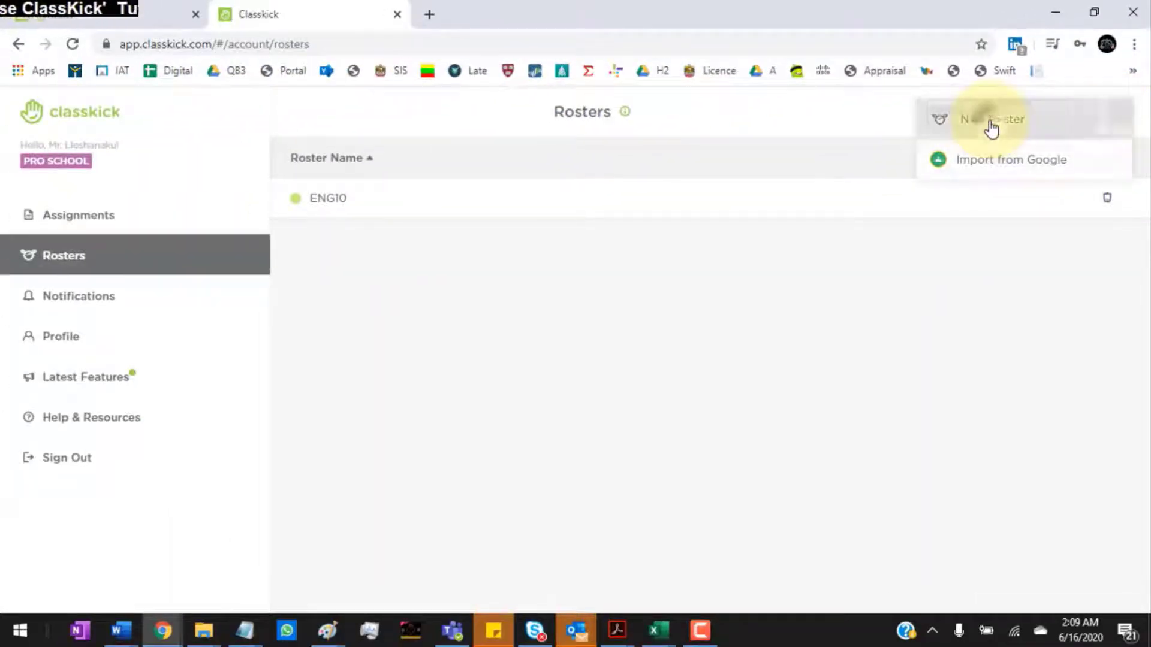
pyautogui.write('ARB10')
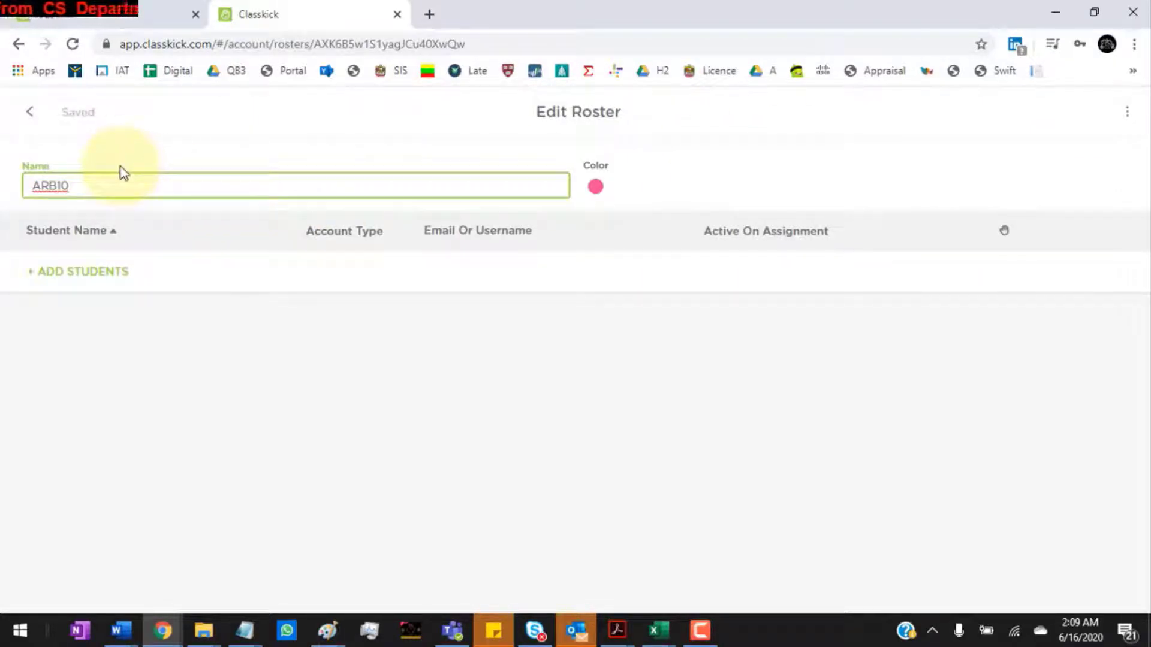
pyautogui.click(90, 146)
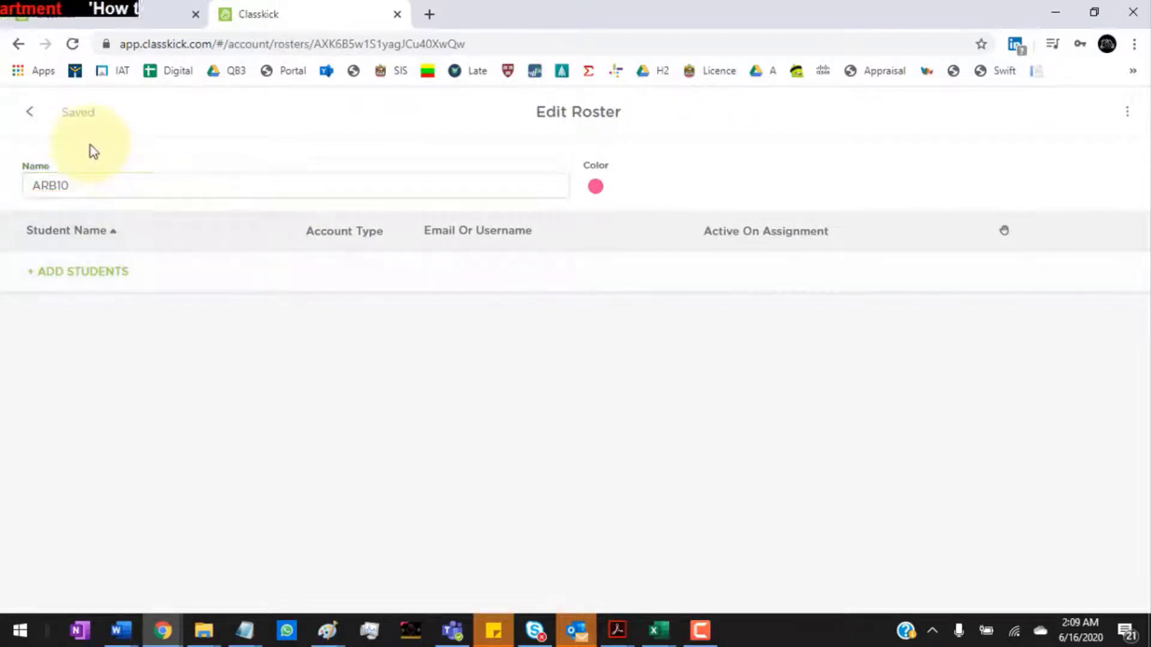
pyautogui.click(30, 113)
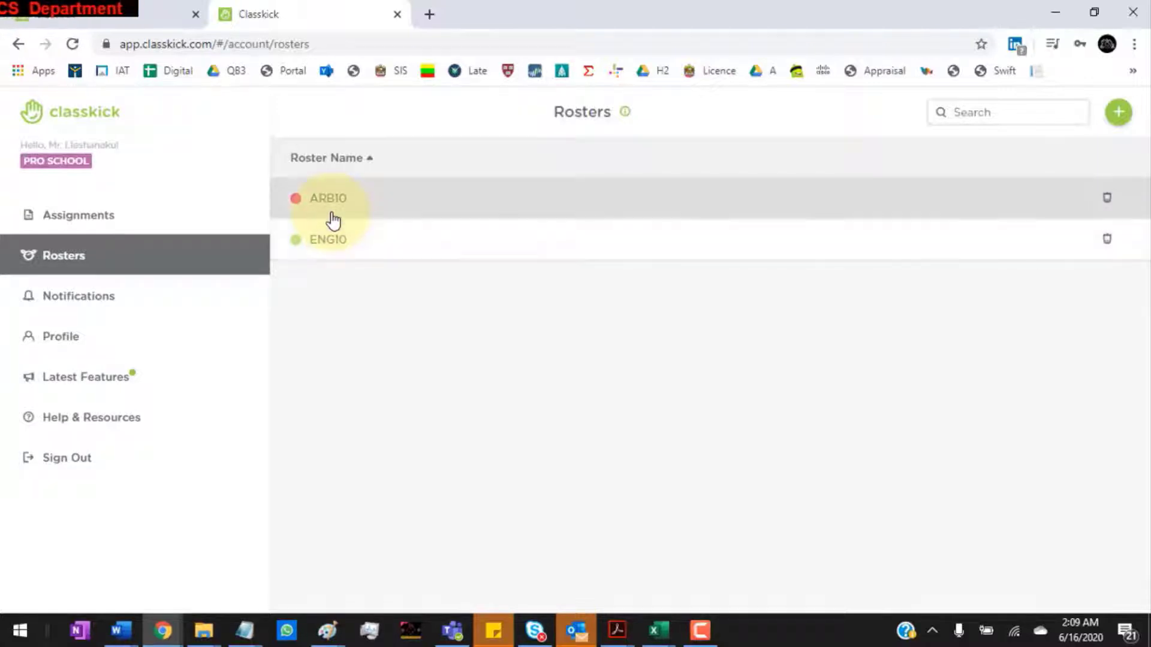
pyautogui.click(85, 215)
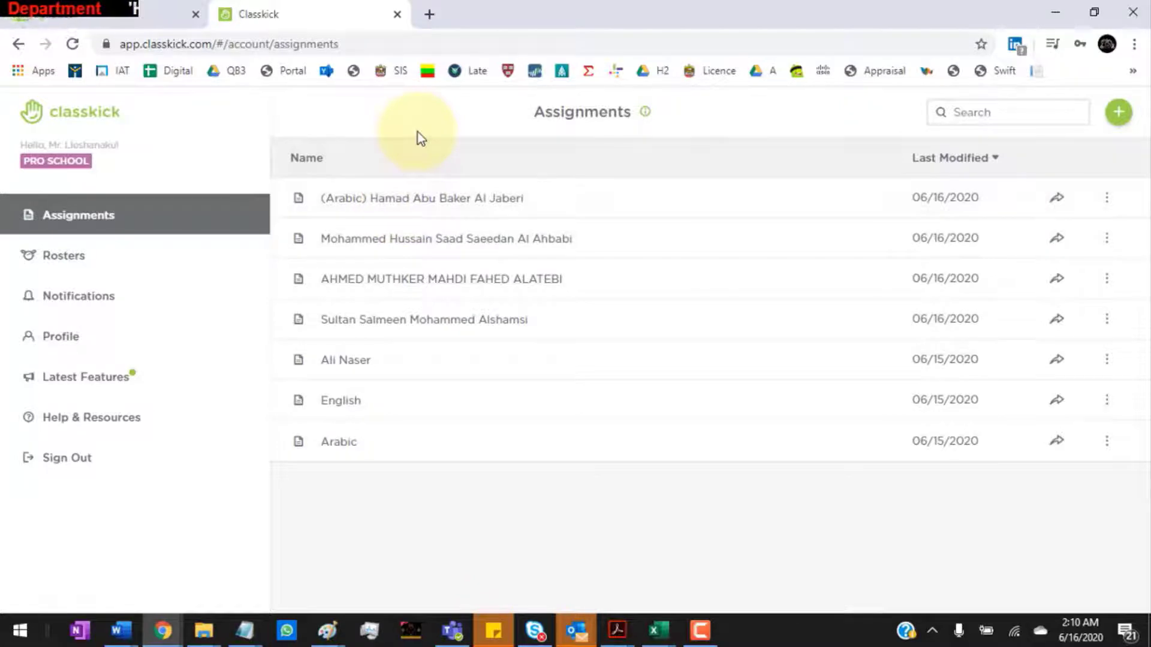
# Step: Copy a student's name from the ARB10 rows of the invigilation schedule PDF
pyautogui.hotkey('alt', 'Tab')
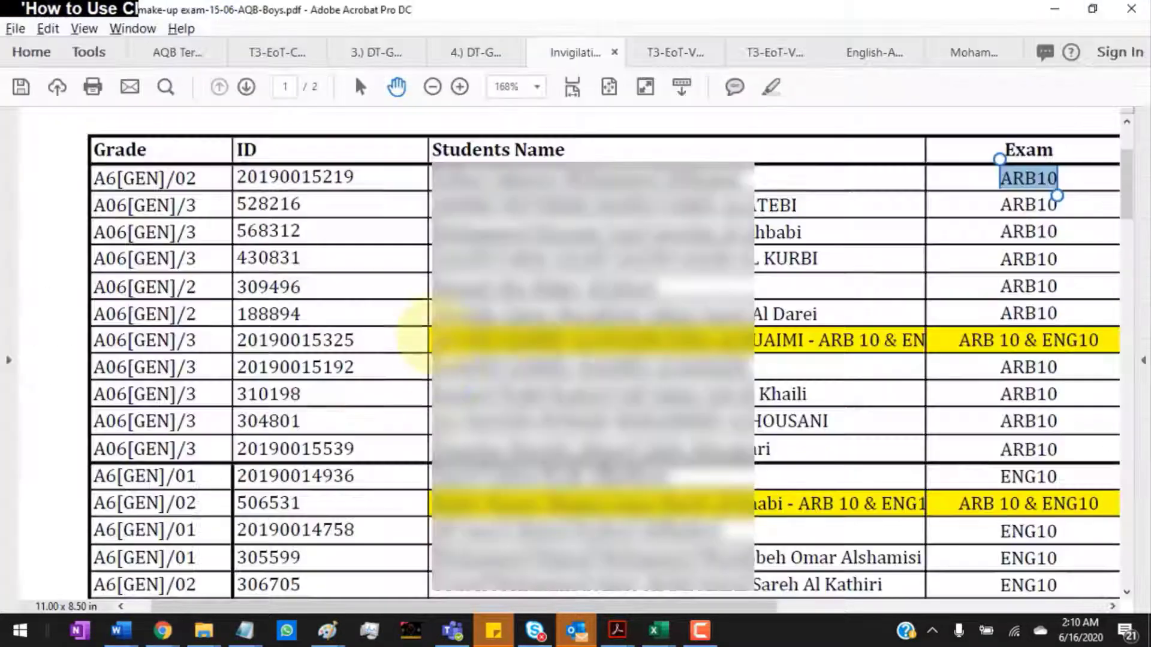
pyautogui.moveTo(432, 365); pyautogui.dragTo(729, 378)
pyautogui.hotkey('alt', 'Tab')
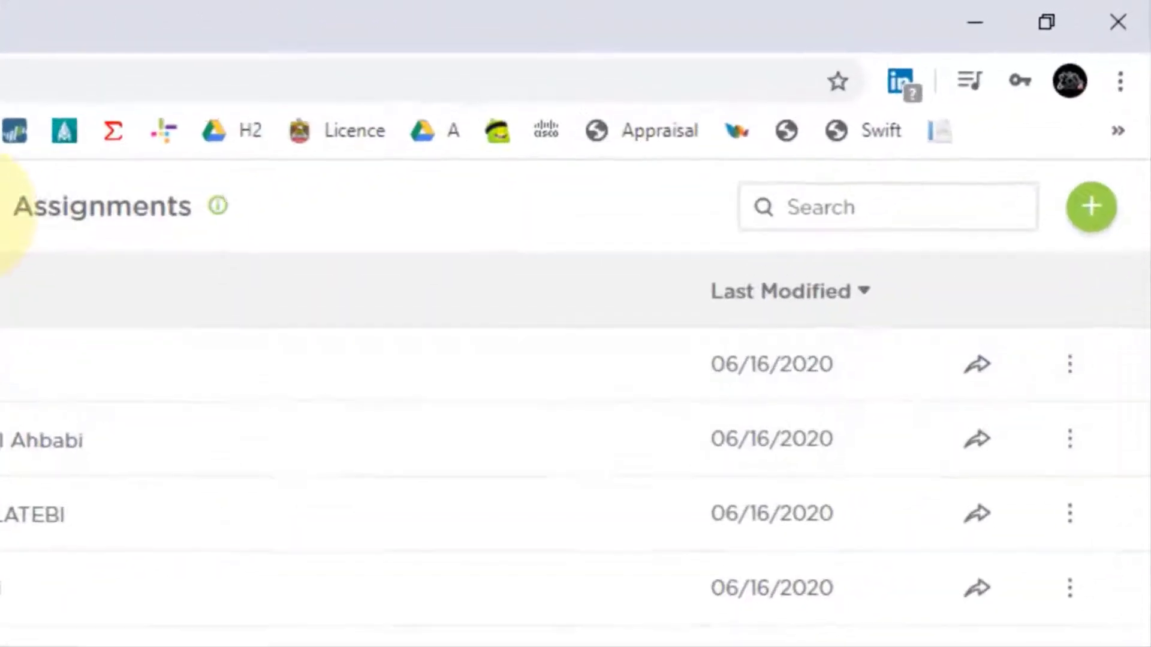
# Step: Start a new assignment from file, uploading T3-CA2-V2-ARB10-QP from Downloads
pyautogui.click(1088, 210)
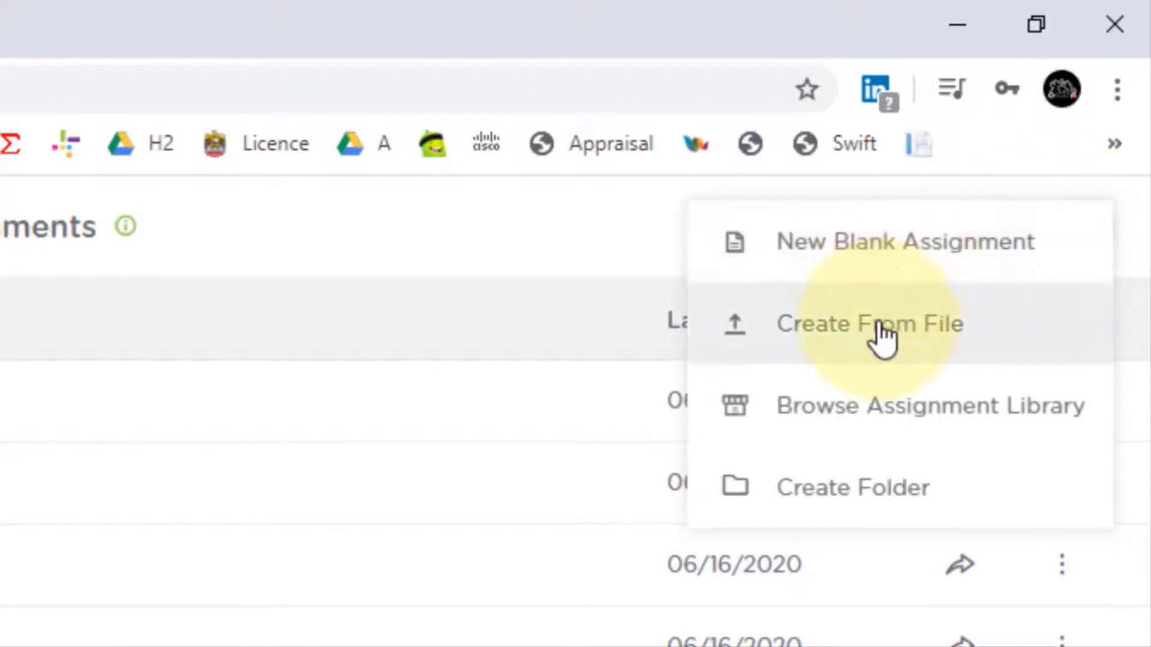
pyautogui.click(881, 331)
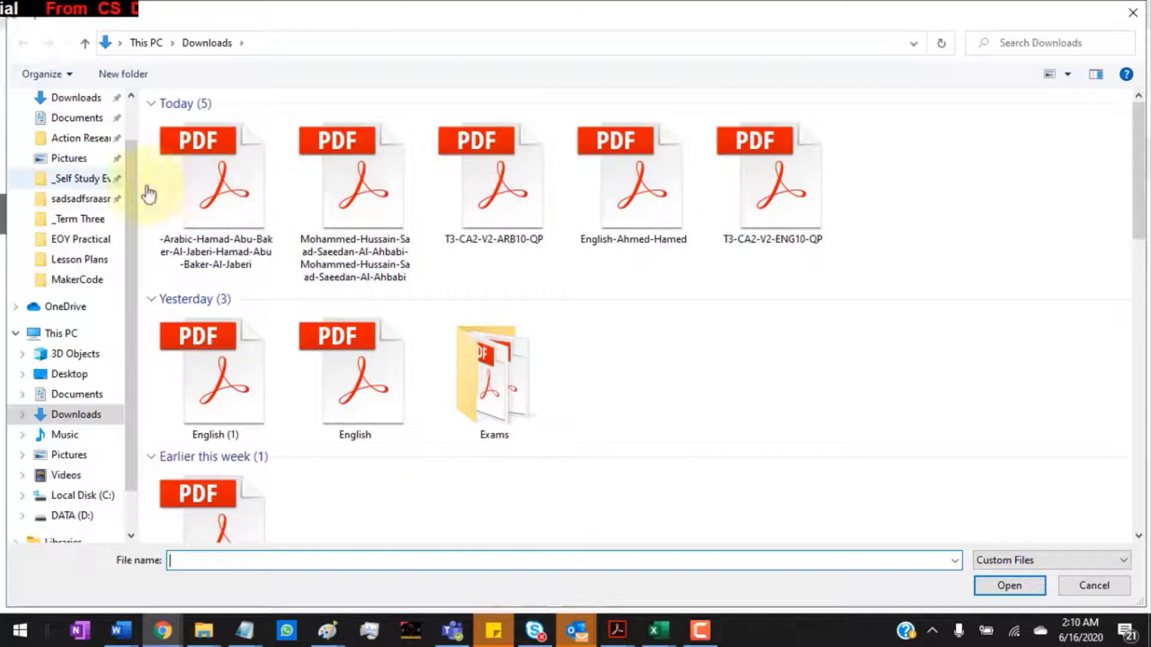
pyautogui.scroll(2, 129, 105)
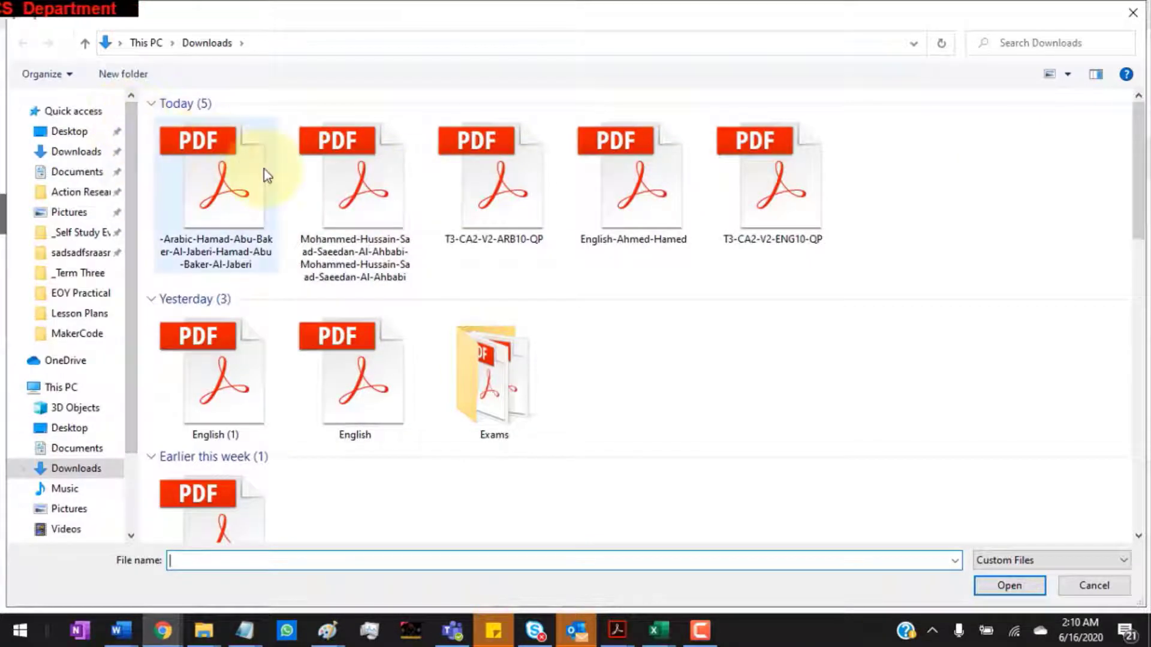
pyautogui.click(512, 178)
pyautogui.click(1009, 585)
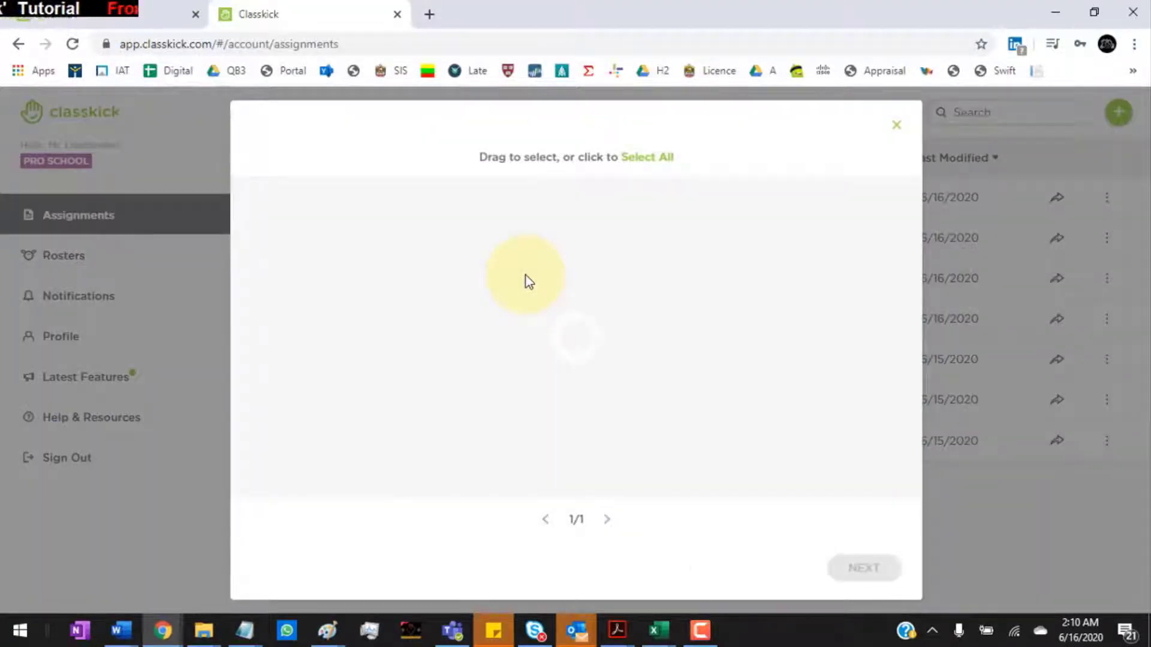
# Step: Preview the PDF pages and import all four as questions
pyautogui.click(607, 519)
pyautogui.click(607, 520)
pyautogui.click(607, 520)
pyautogui.click(543, 520)
pyautogui.click(542, 520)
pyautogui.click(542, 520)
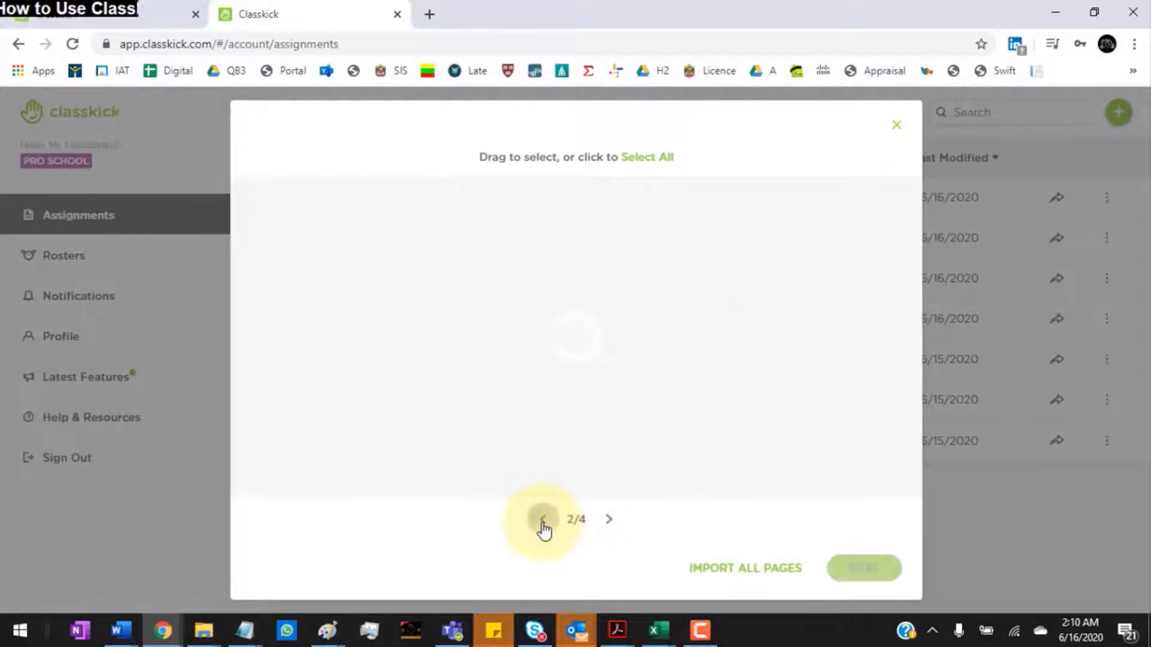
pyautogui.click(722, 569)
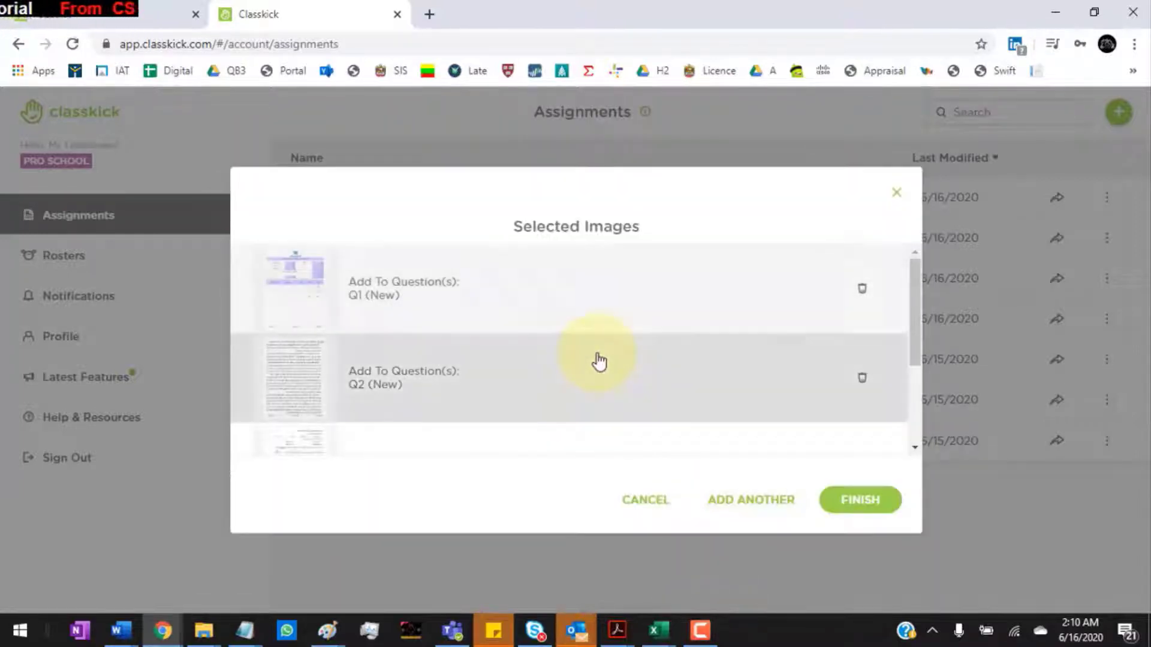
pyautogui.moveTo(915, 306); pyautogui.dragTo(911, 260)
pyautogui.click(865, 499)
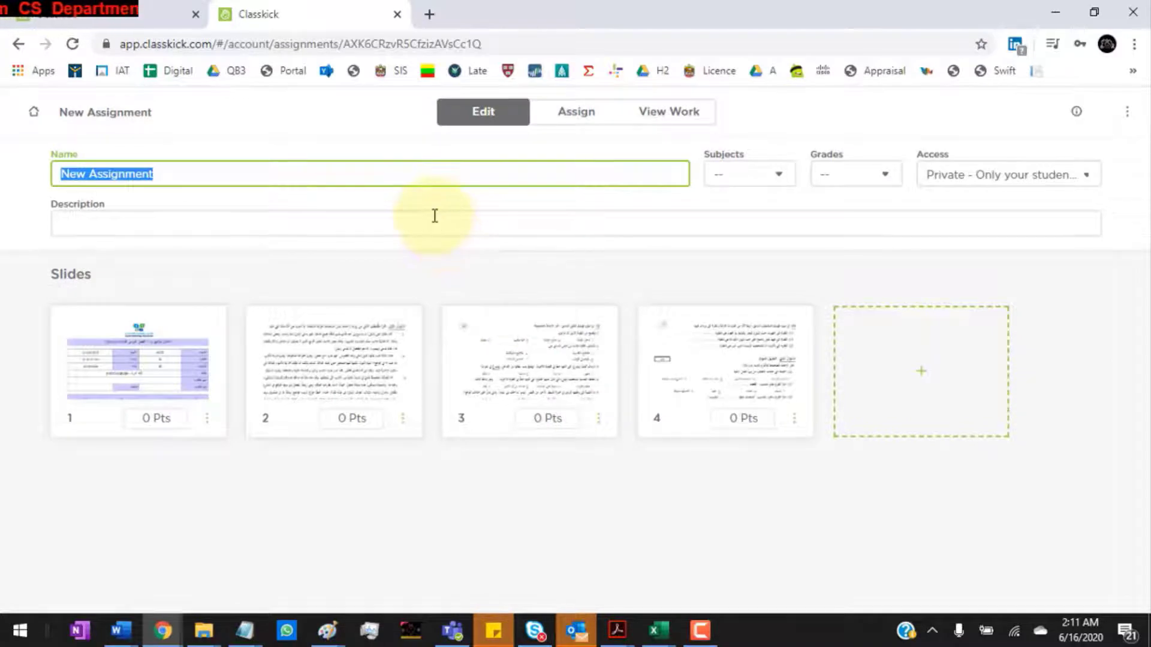
# Step: Title the assignment '(Arabic)' plus the pasted student name, review Subjects and Grades, then open Assign
pyautogui.write('(Arabic')
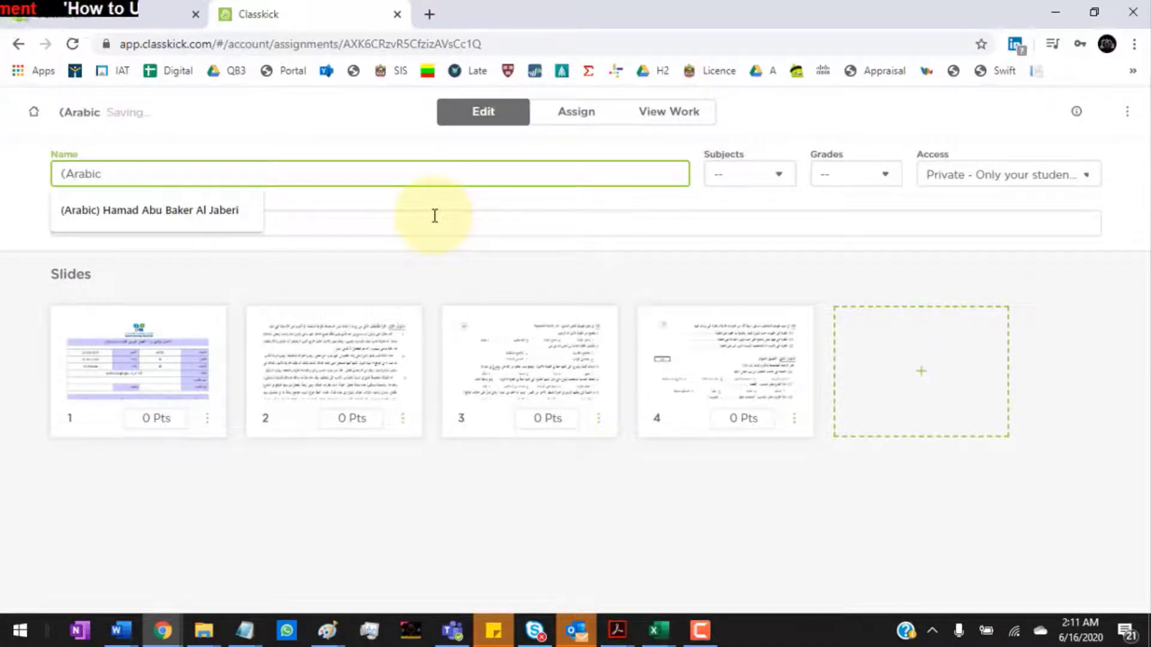
pyautogui.write(')')
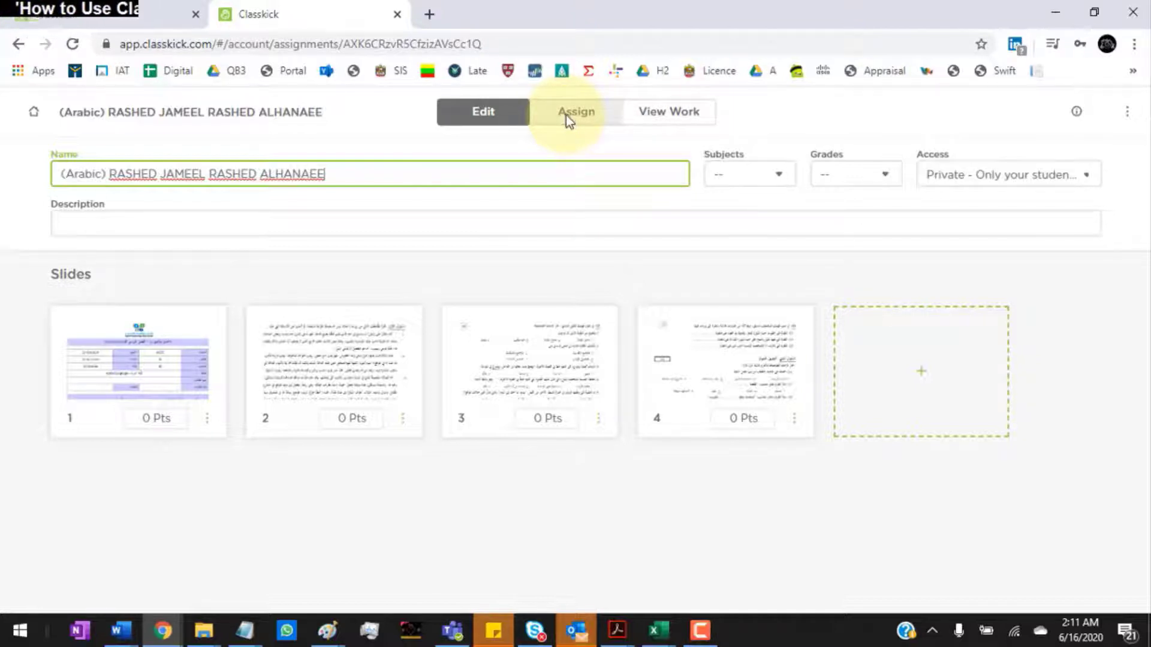
pyautogui.click(774, 178)
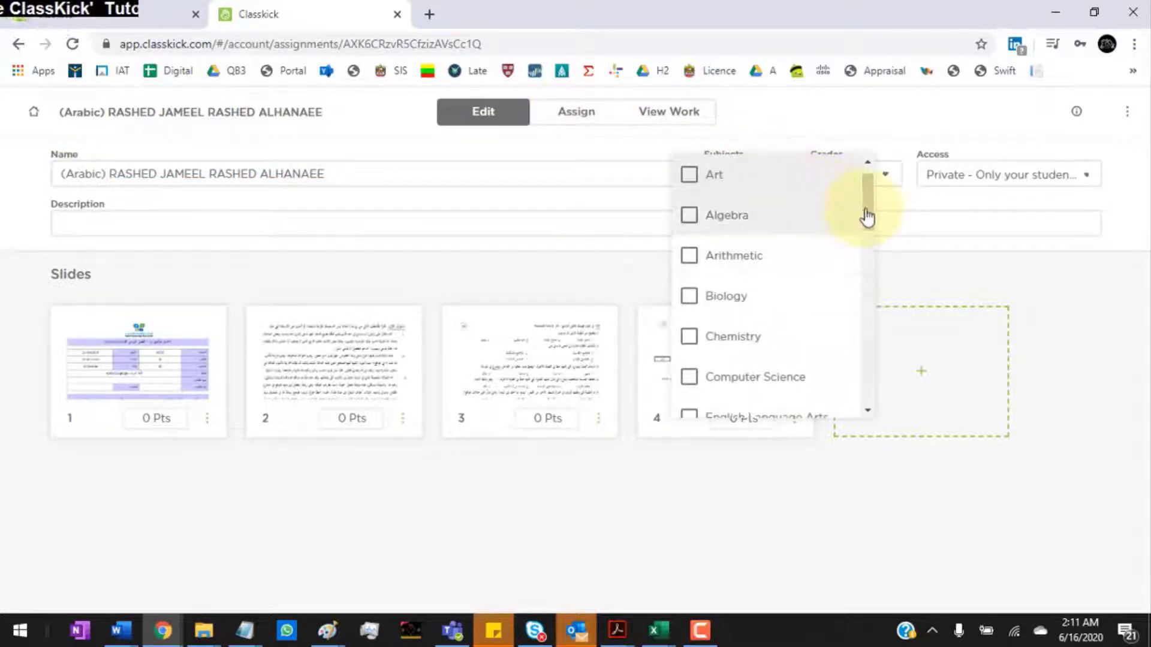
pyautogui.moveTo(867, 217); pyautogui.dragTo(884, 185)
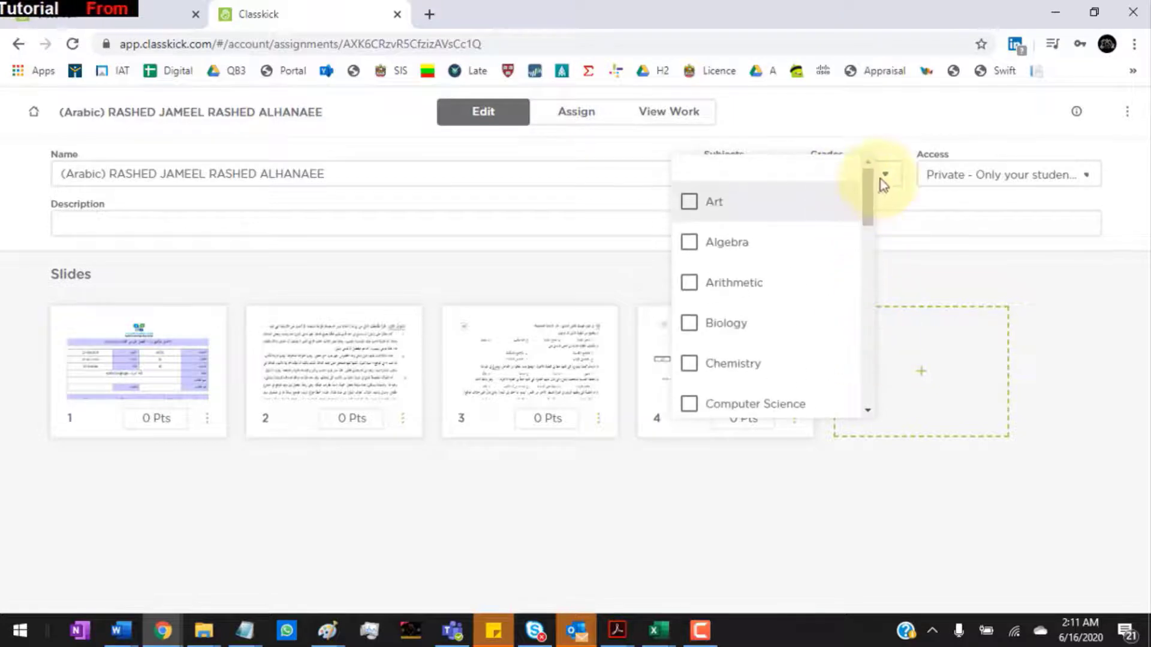
pyautogui.click(884, 183)
pyautogui.click(887, 180)
pyautogui.moveTo(911, 239); pyautogui.dragTo(913, 303)
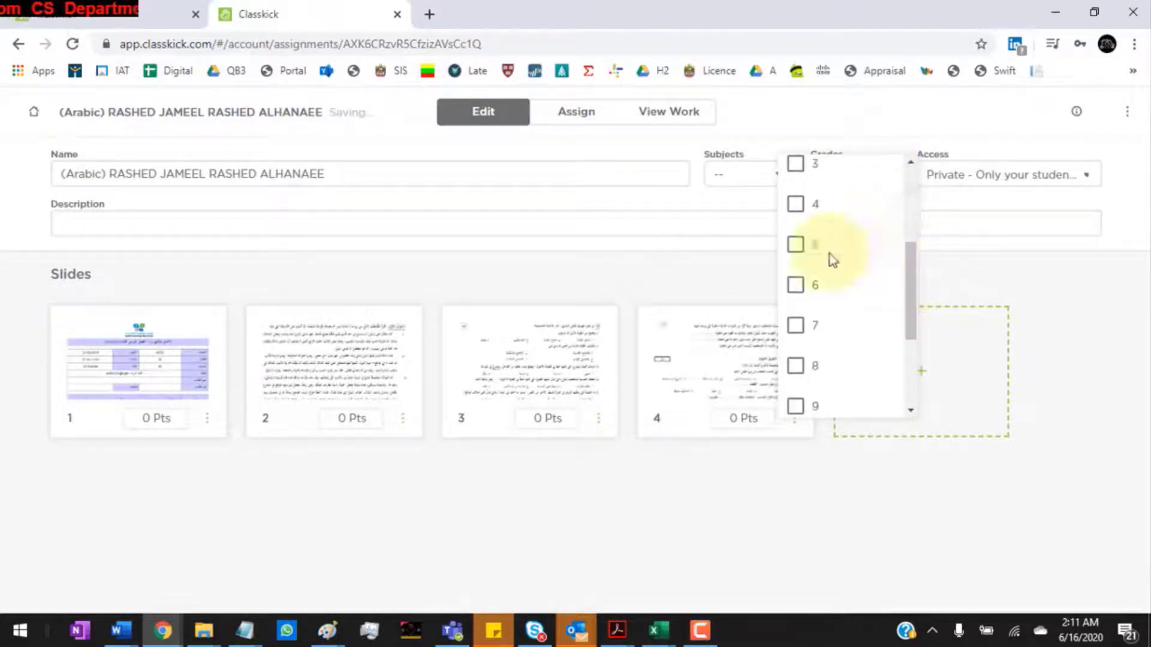
pyautogui.click(664, 210)
pyautogui.click(577, 121)
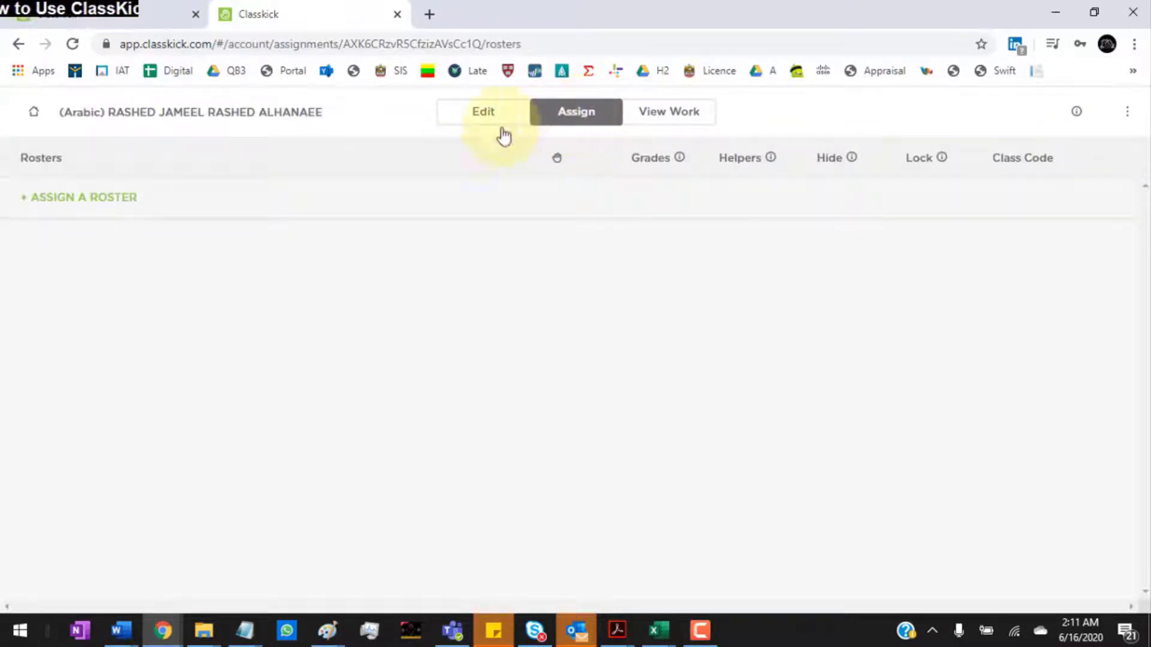
# Step: Assign the ARB10 roster to the assignment and open a new browser tab
pyautogui.click(76, 204)
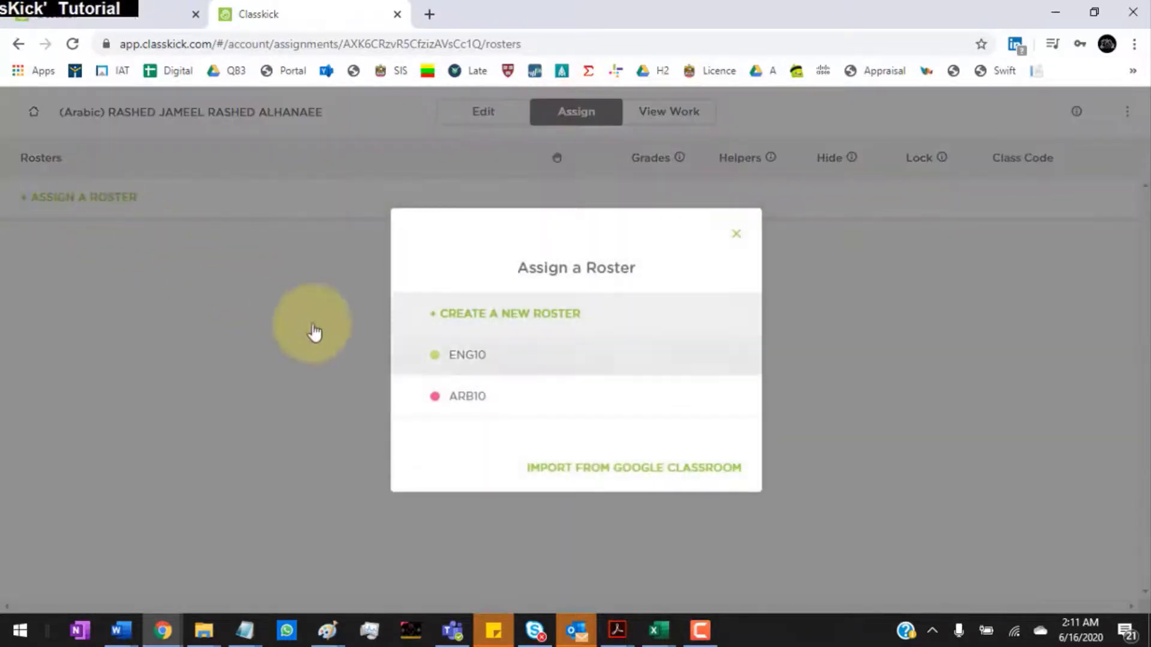
pyautogui.click(458, 401)
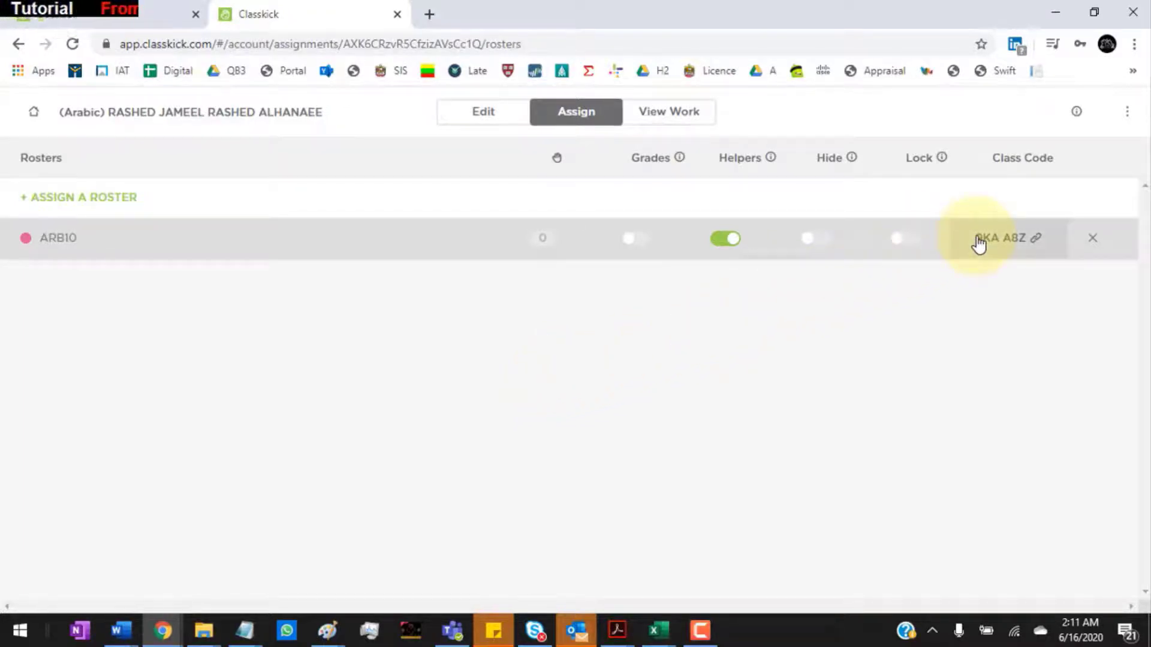
pyautogui.click(429, 14)
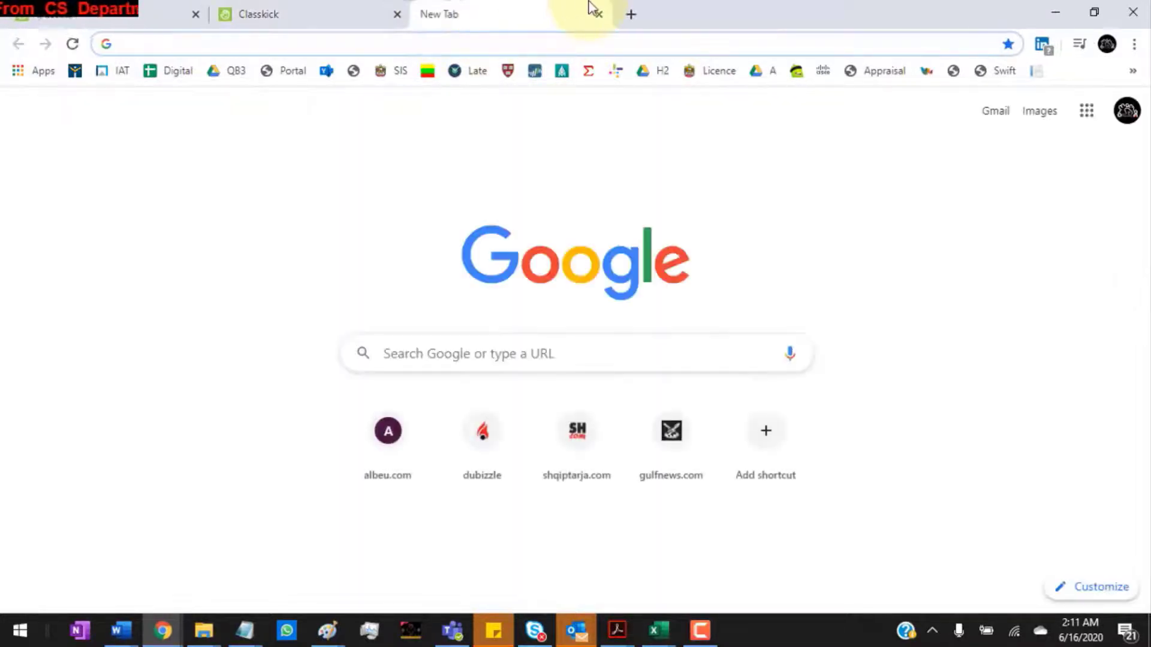
# Step: Search Google for Classkick and open its student login page
pyautogui.write('cla')
pyautogui.press('Return')
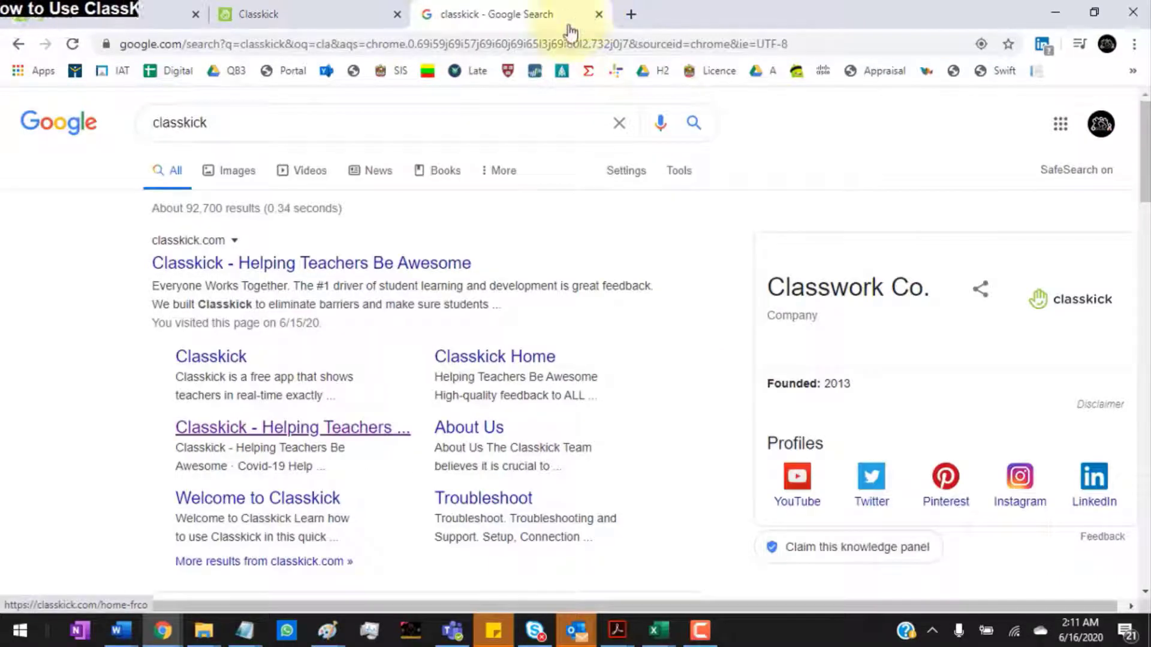
pyautogui.click(223, 429)
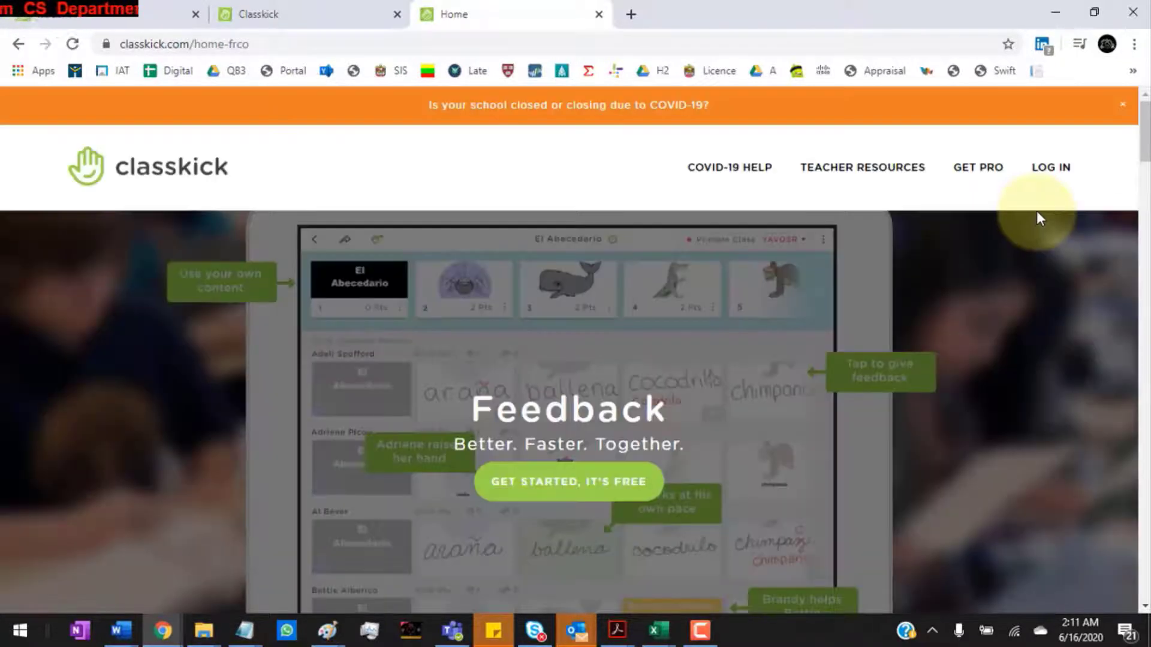
pyautogui.moveTo(1042, 173)
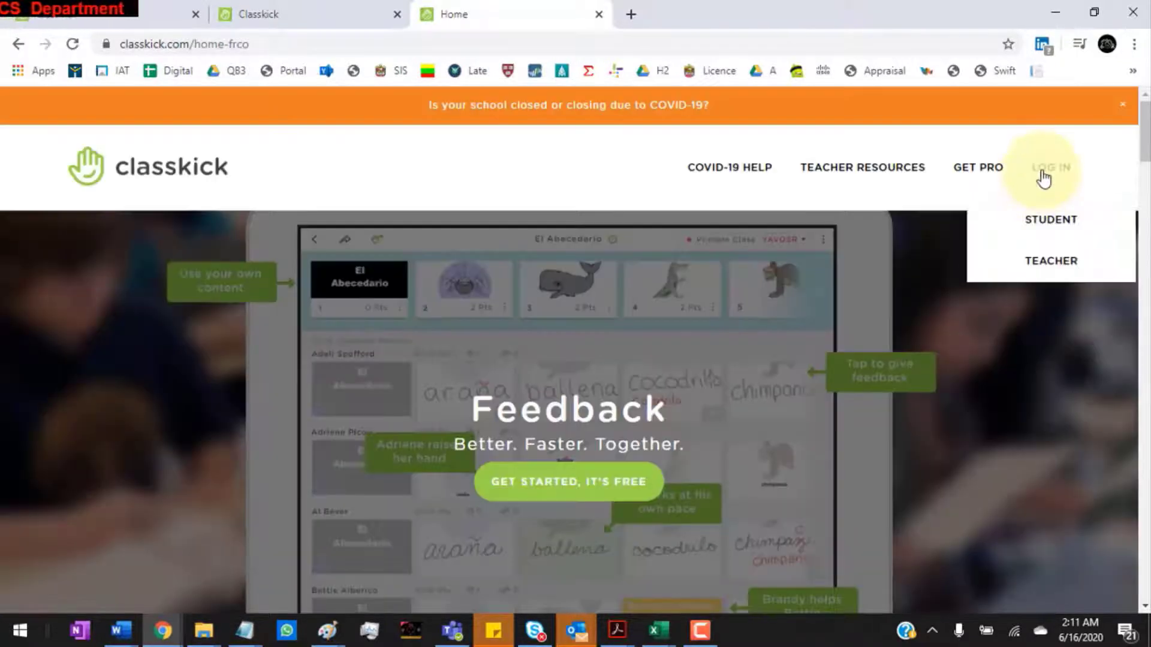
pyautogui.click(1042, 222)
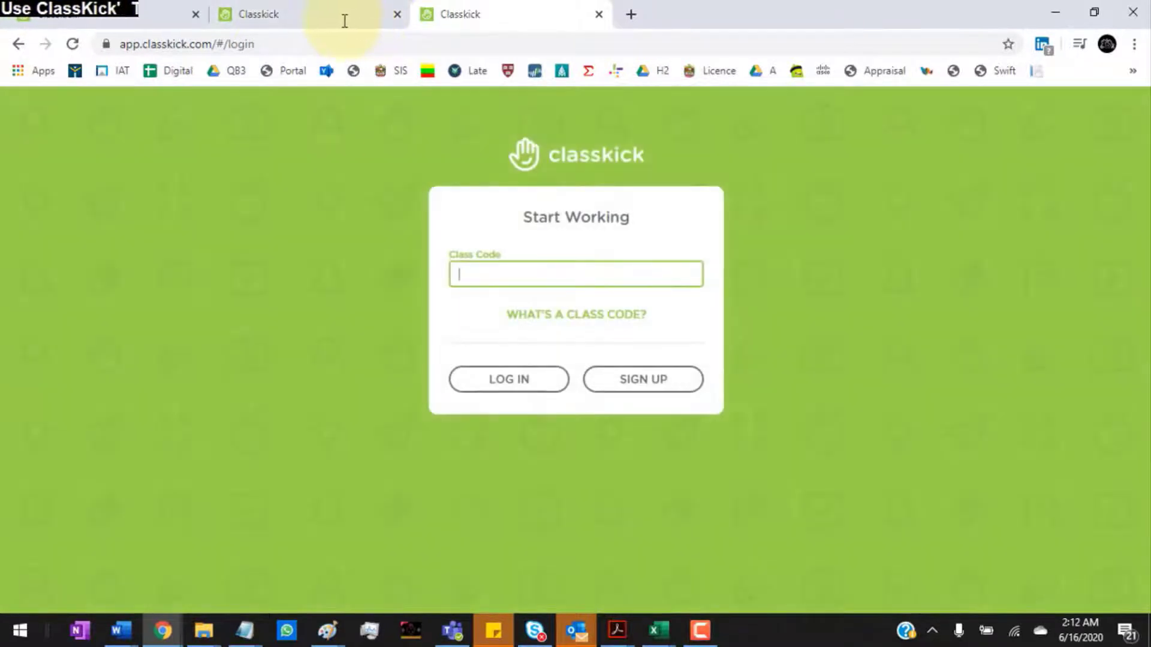
# Step: Select the ARB10 class code in the roster's sharing details, then switch to Teams
pyautogui.click(312, 26)
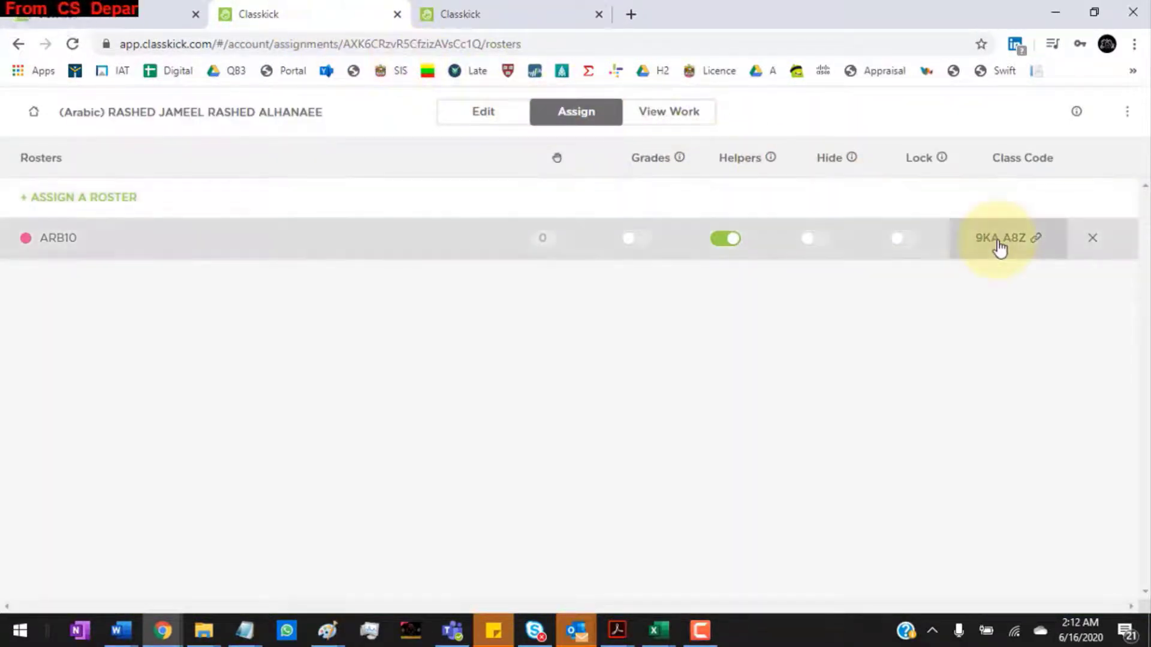
pyautogui.click(999, 246)
pyautogui.moveTo(336, 318); pyautogui.dragTo(823, 337)
pyautogui.hotkey('ctrl', 'c')
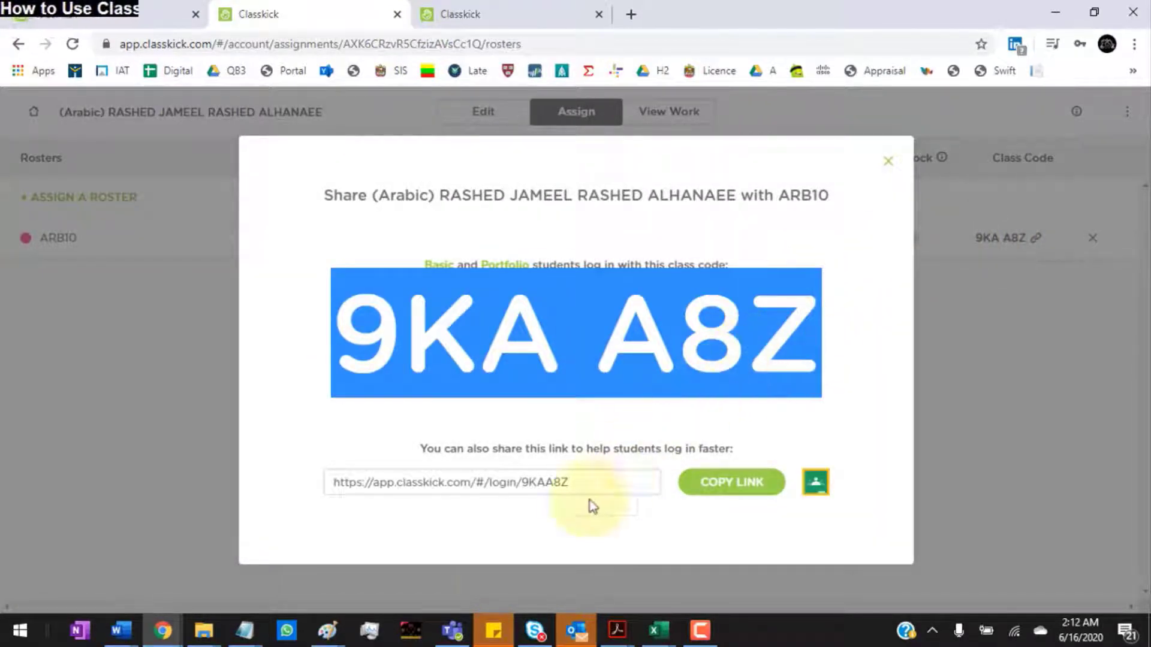
pyautogui.click(452, 629)
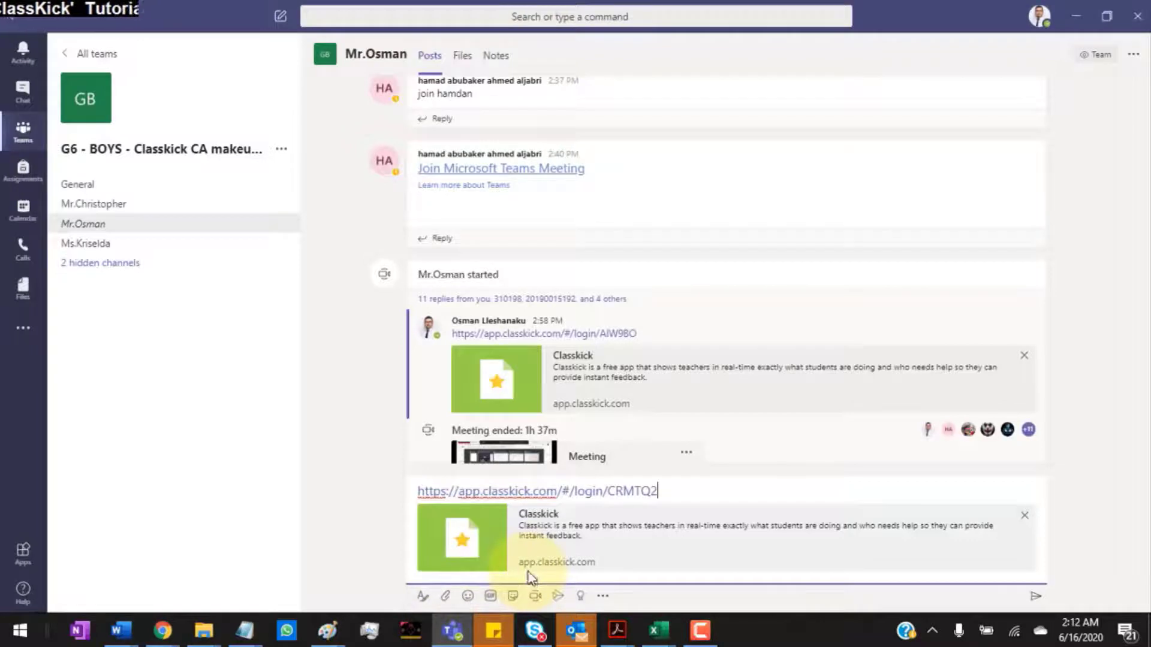
# Step: Remove the link preview and replace the draft post's old link with the ARB10 class code
pyautogui.moveTo(952, 511); pyautogui.dragTo(1021, 518)
pyautogui.click(1023, 516)
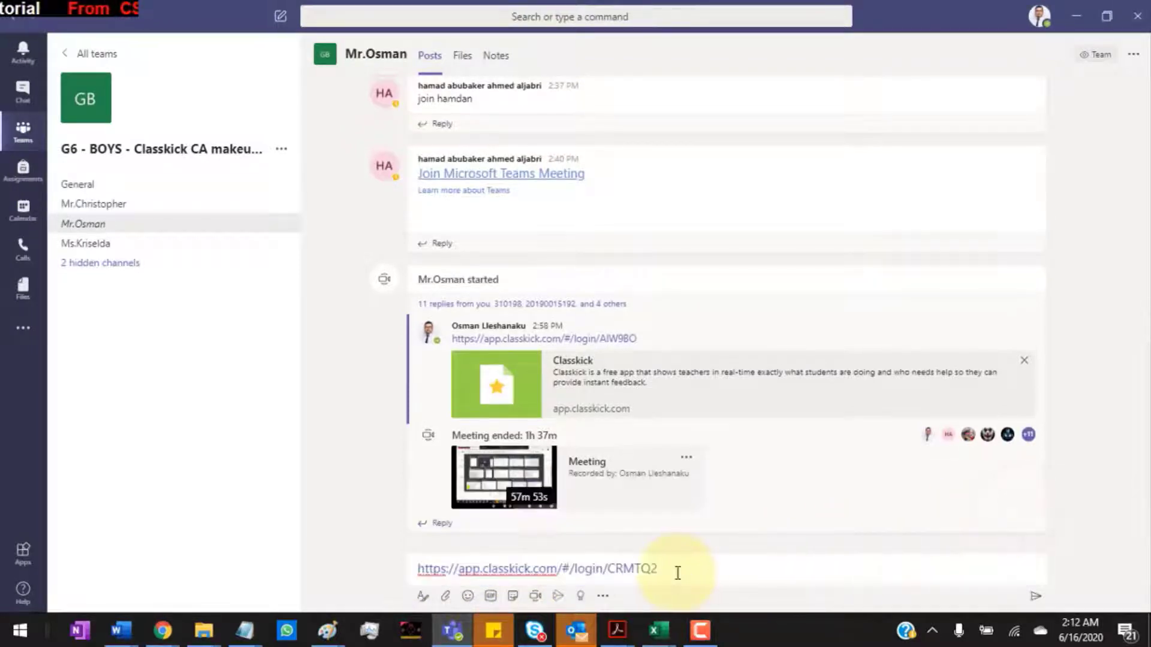
pyautogui.moveTo(677, 573); pyautogui.dragTo(424, 561)
pyautogui.hotkey('ctrl', 'v')
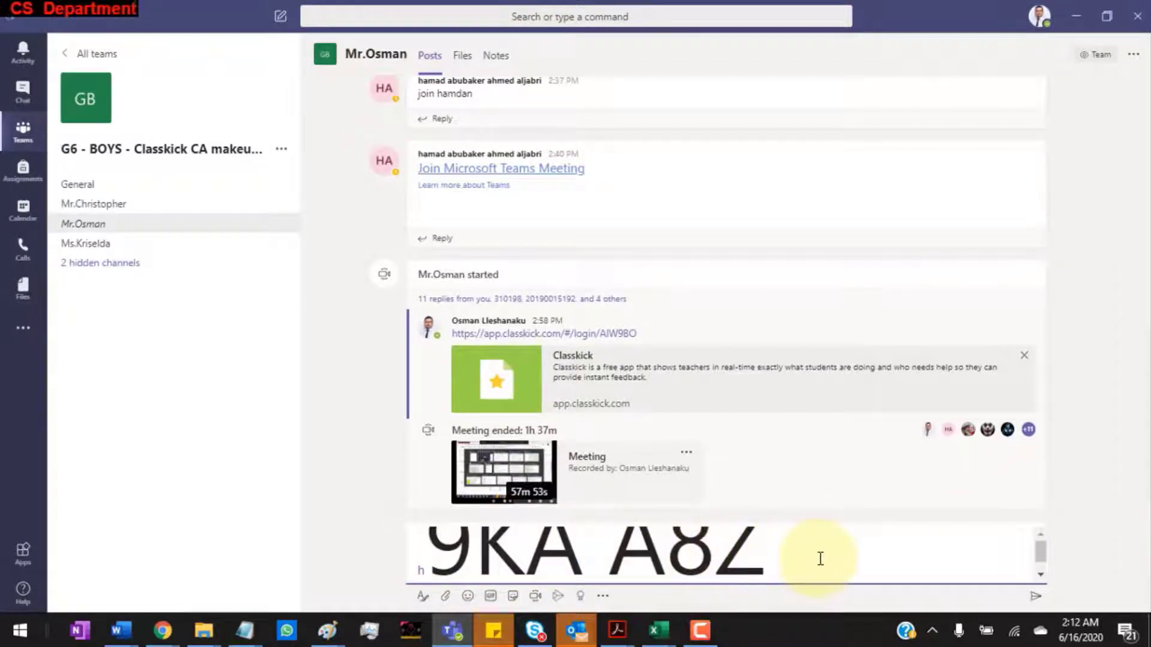
pyautogui.moveTo(820, 558); pyautogui.dragTo(387, 540)
pyautogui.hotkey('ctrl', 'v')
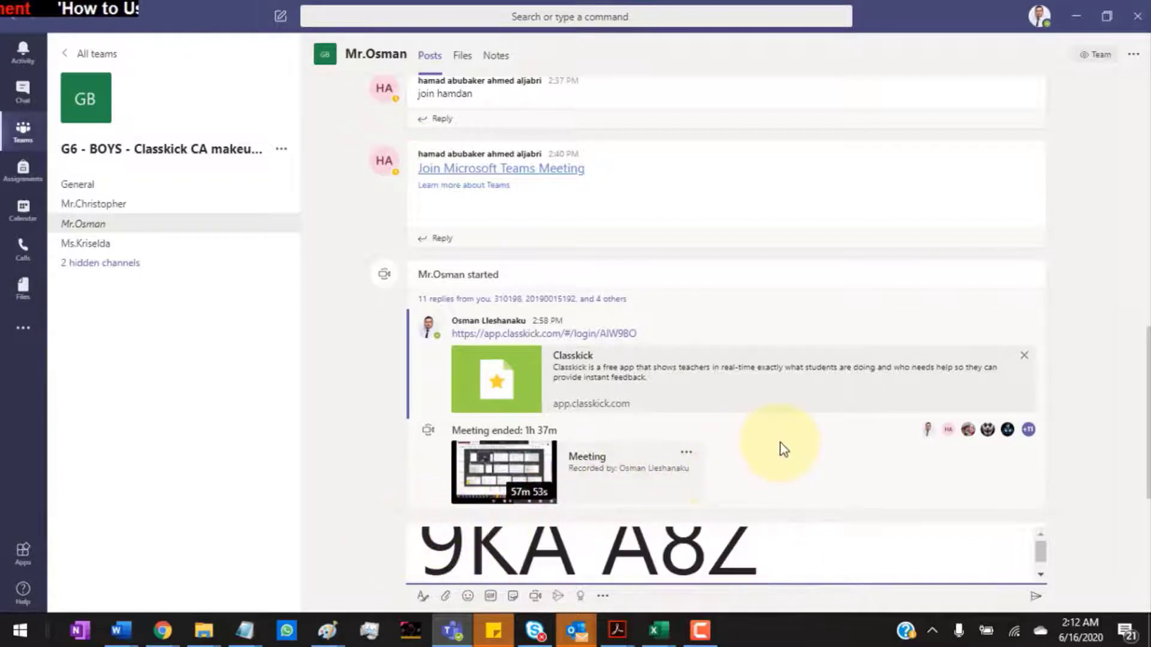
# Step: Copy the Classkick student login link and paste it into the Teams draft in place of the code
pyautogui.hotkey('alt', 'Tab')
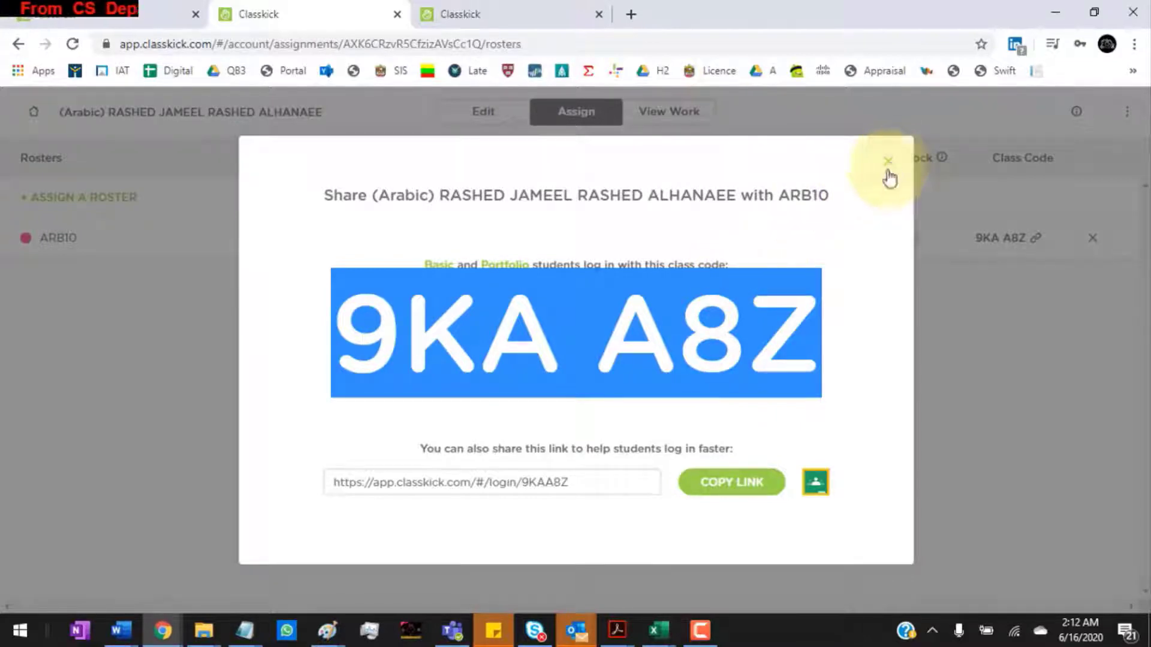
pyautogui.click(735, 483)
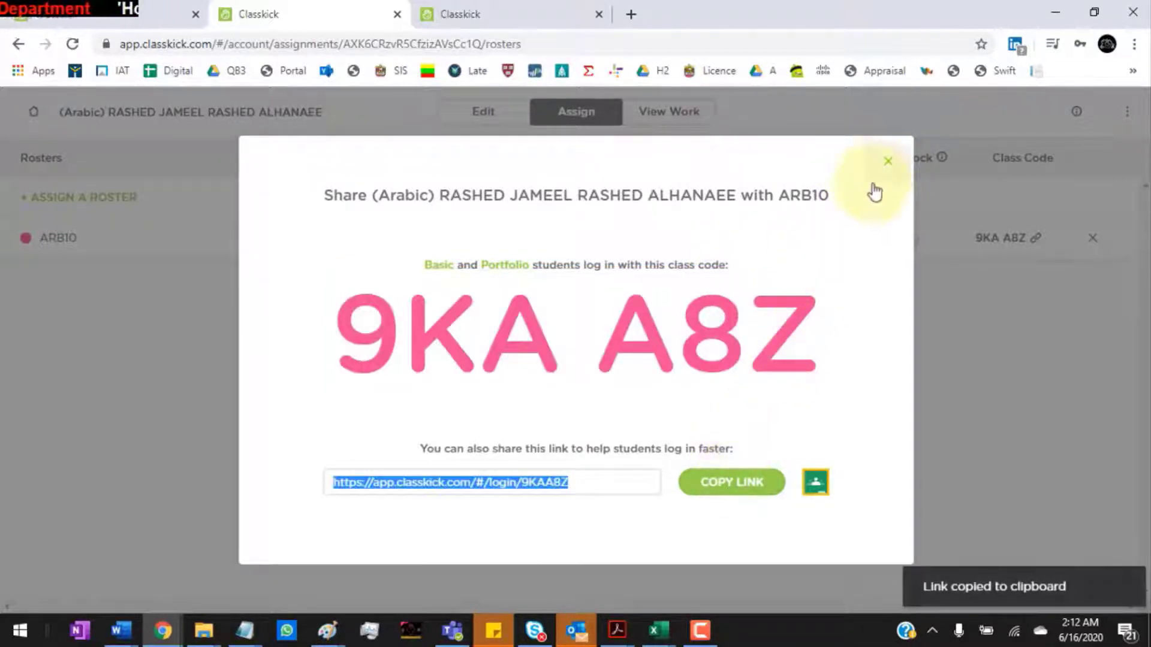
pyautogui.click(887, 166)
pyautogui.hotkey('alt', 'Tab')
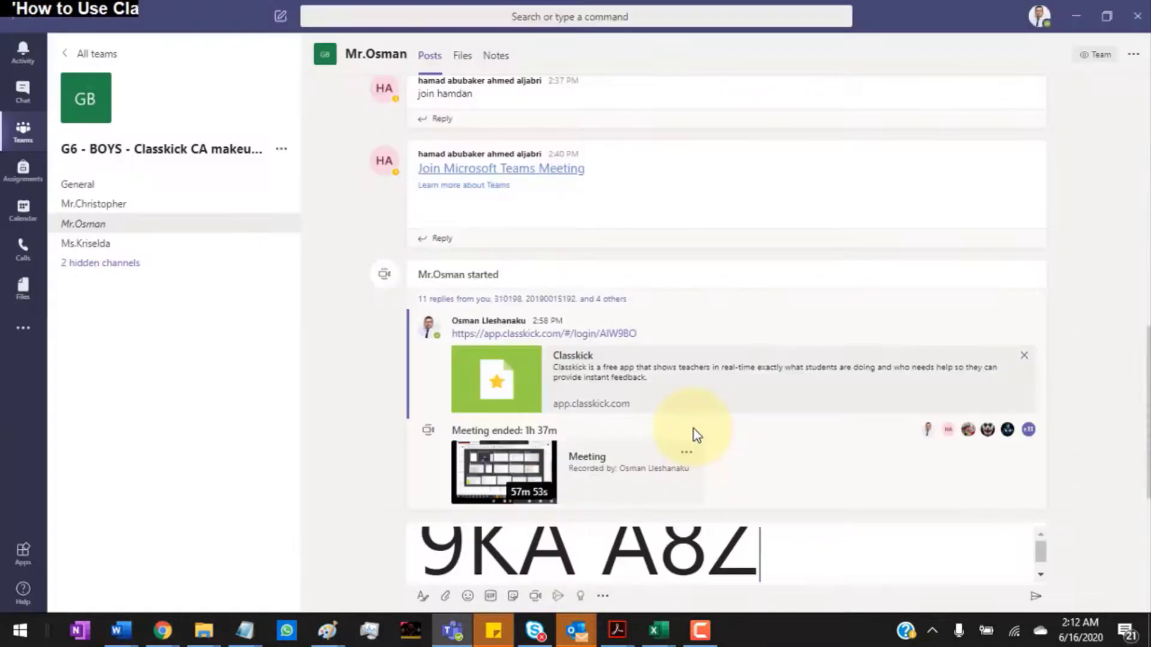
pyautogui.moveTo(799, 548); pyautogui.dragTo(393, 531)
pyautogui.hotkey('ctrl', 'v')
pyautogui.hotkey('alt', 'Tab')
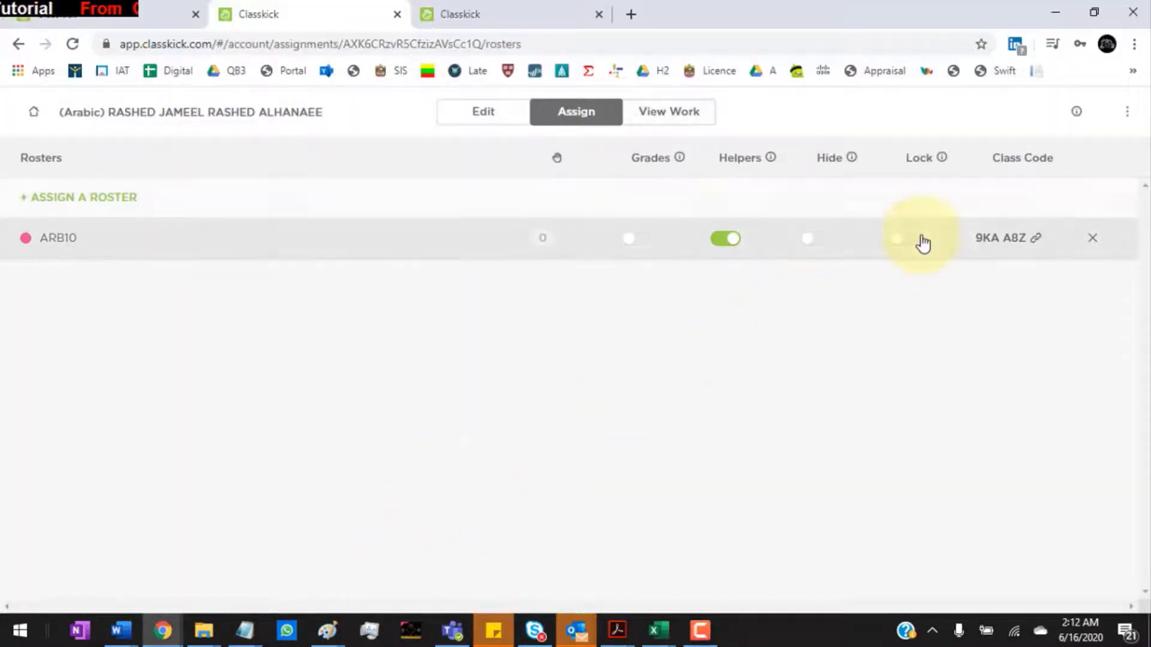
pyautogui.click(986, 240)
pyautogui.moveTo(335, 332); pyautogui.dragTo(801, 334)
pyautogui.click(517, 14)
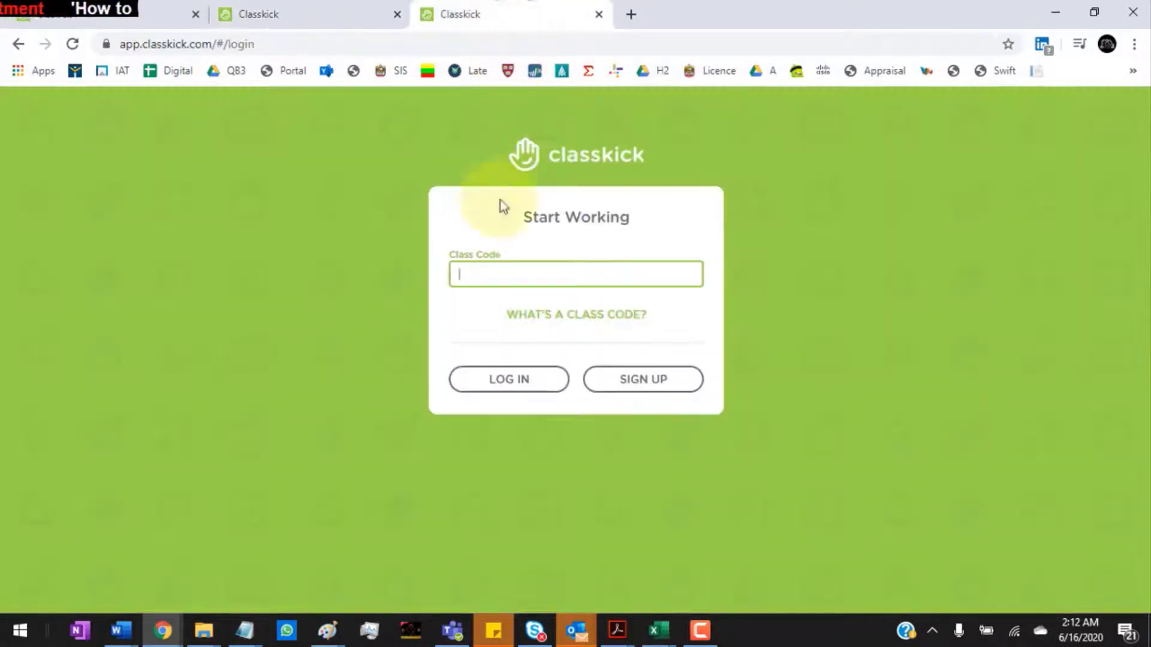
pyautogui.hotkey('ctrl', 'v')
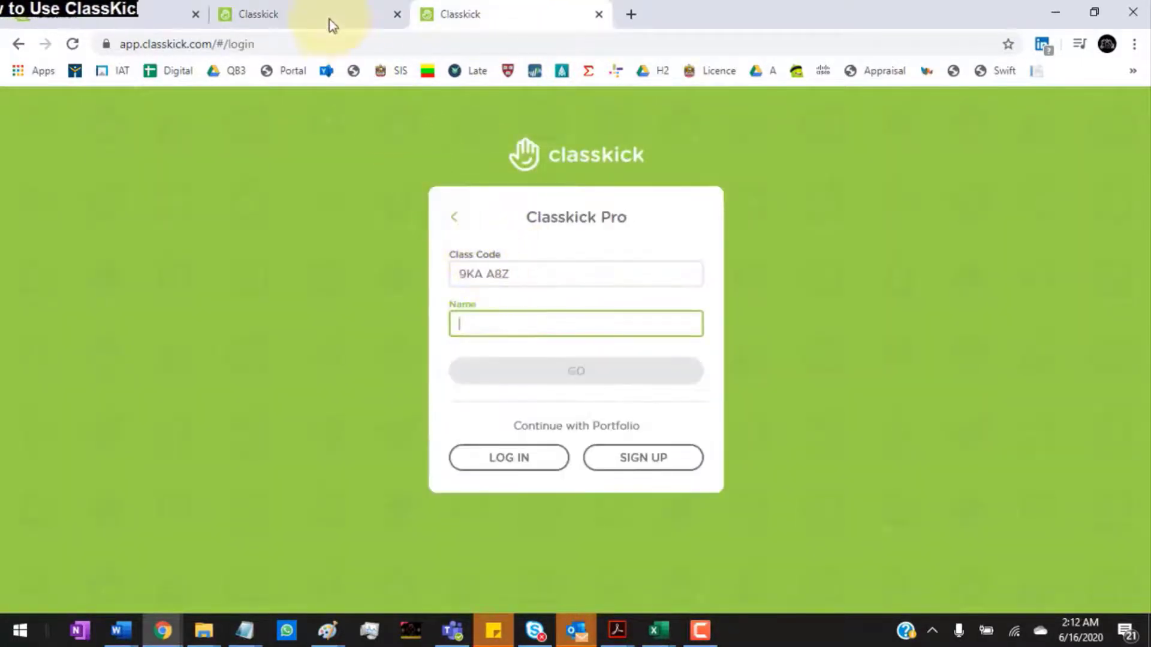
# Step: Enter the student's name from the exam title and join the assignment as that student
pyautogui.click(329, 22)
pyautogui.moveTo(438, 192); pyautogui.dragTo(728, 194)
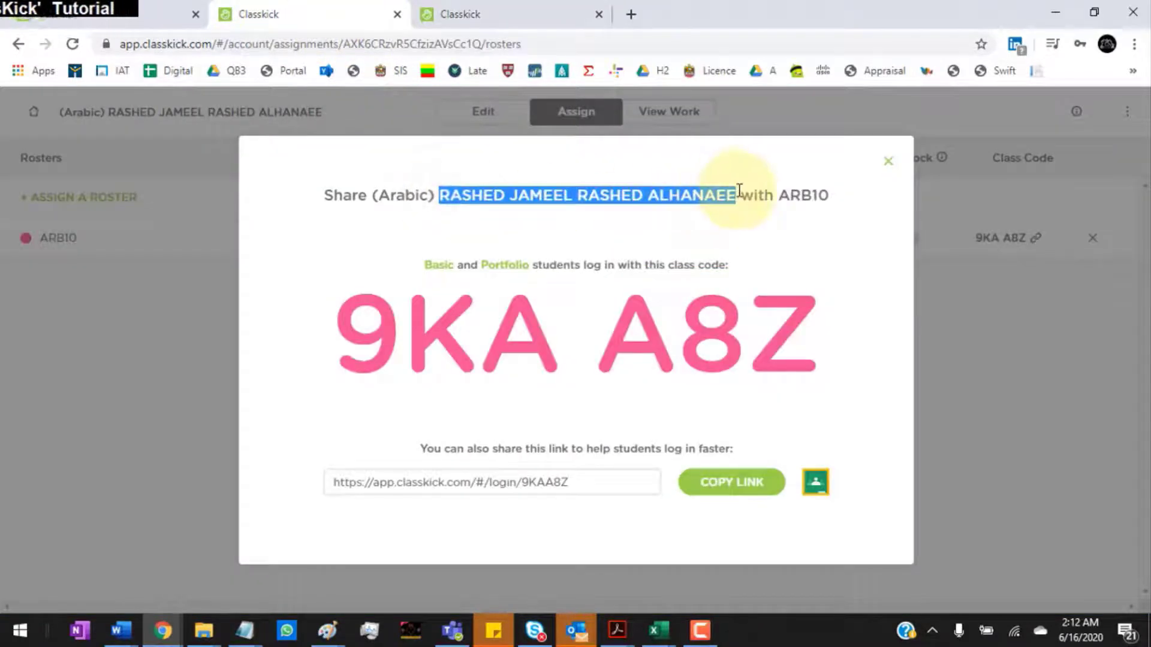
pyautogui.click(479, 15)
pyautogui.click(501, 316)
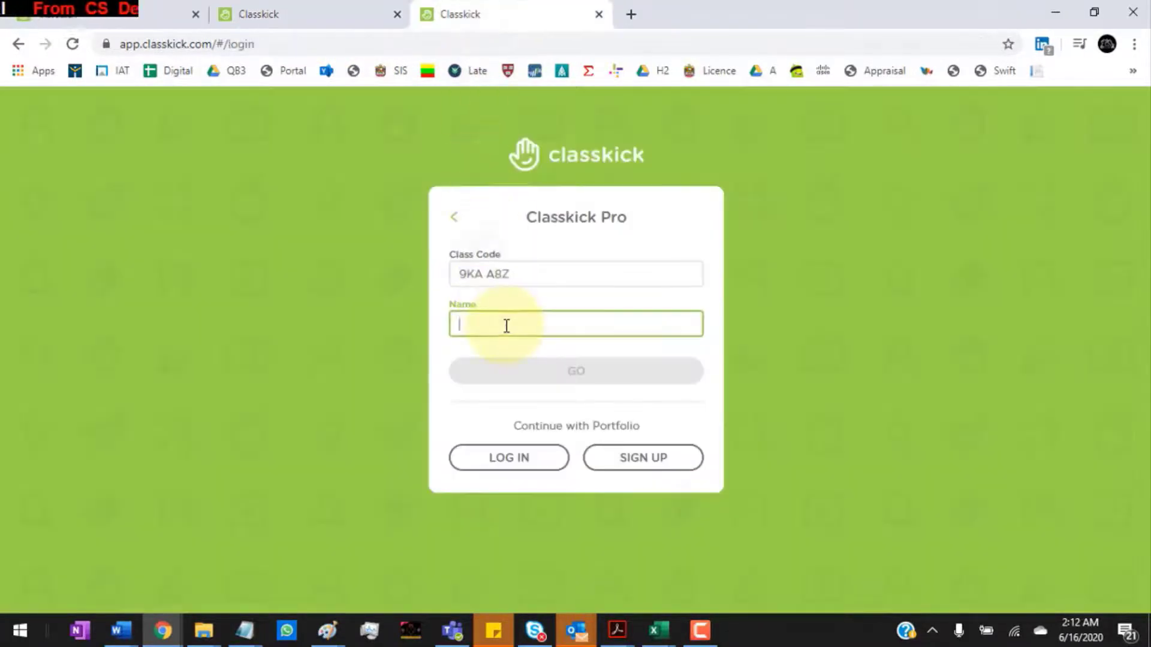
pyautogui.hotkey('ctrl', 'v')
pyautogui.click(571, 372)
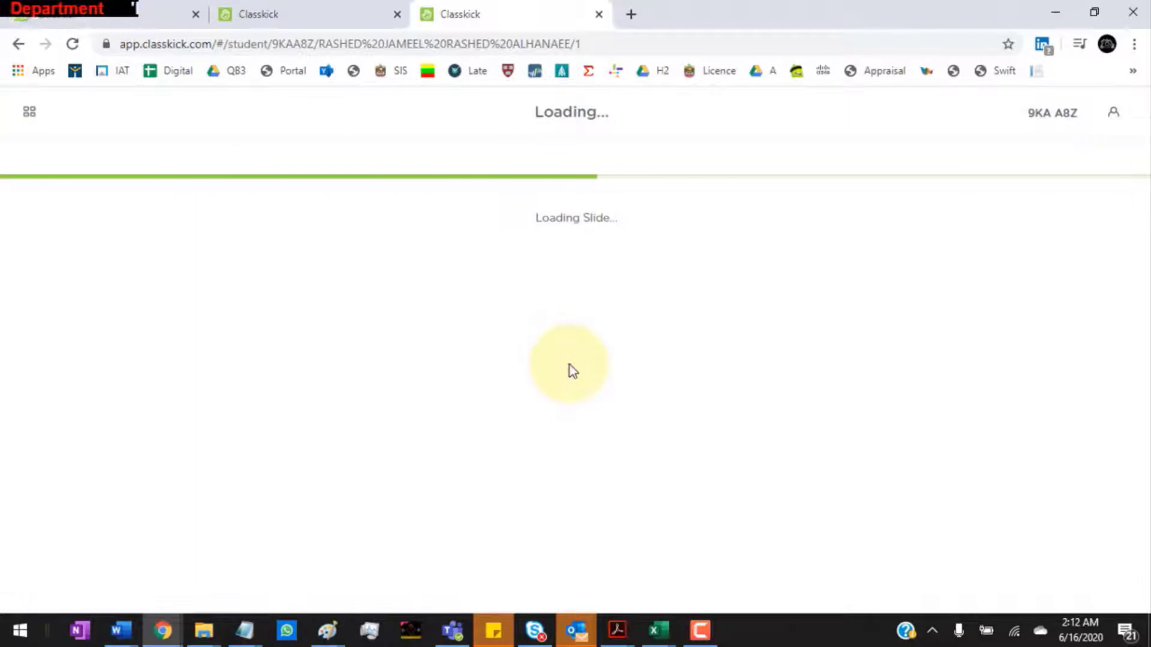
# Step: Close the sharing details and open the assignment's View Work page
pyautogui.click(336, 16)
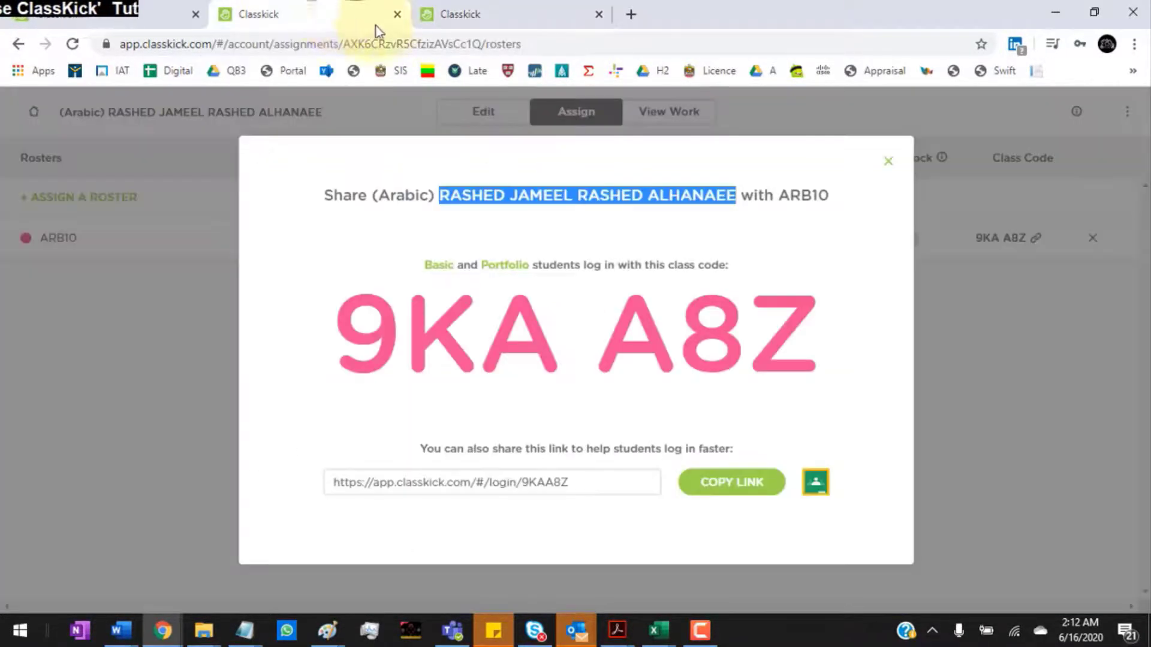
pyautogui.click(889, 165)
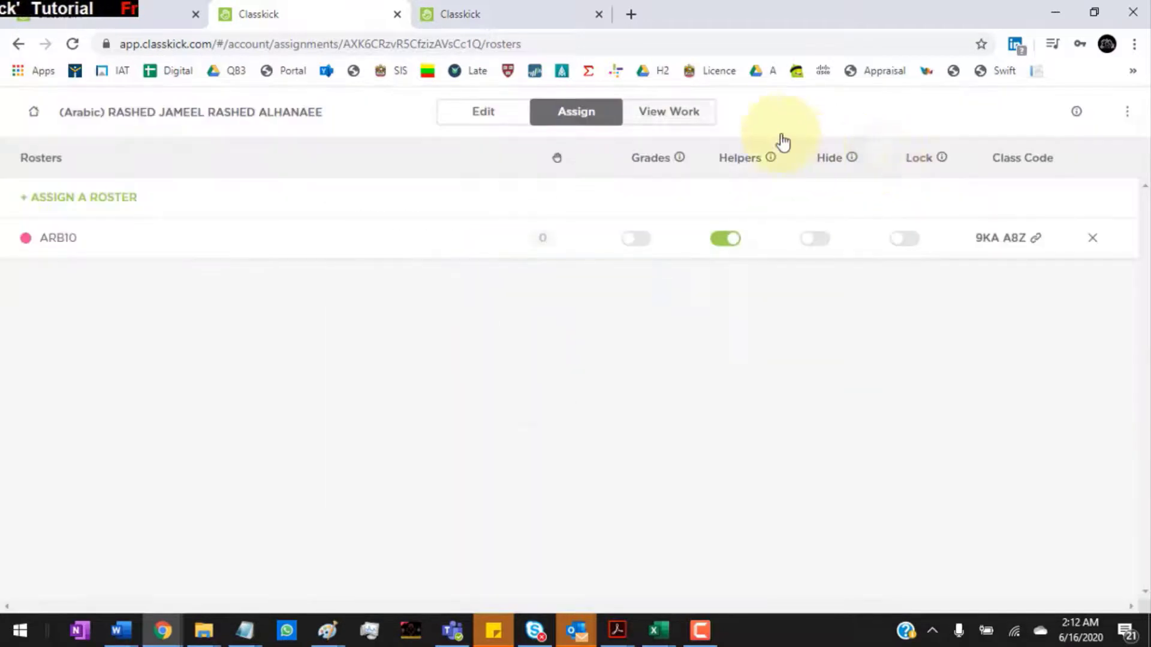
pyautogui.click(673, 112)
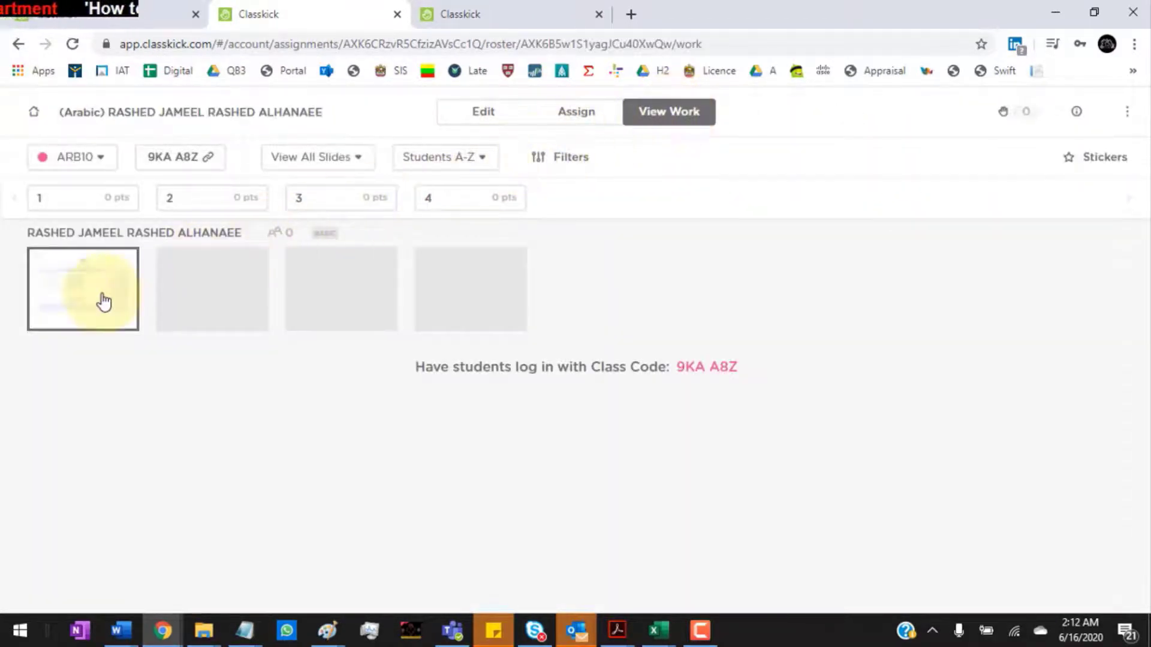
# Step: Paste the student's full name into a text box in the first slide's student-name row
pyautogui.click(451, 14)
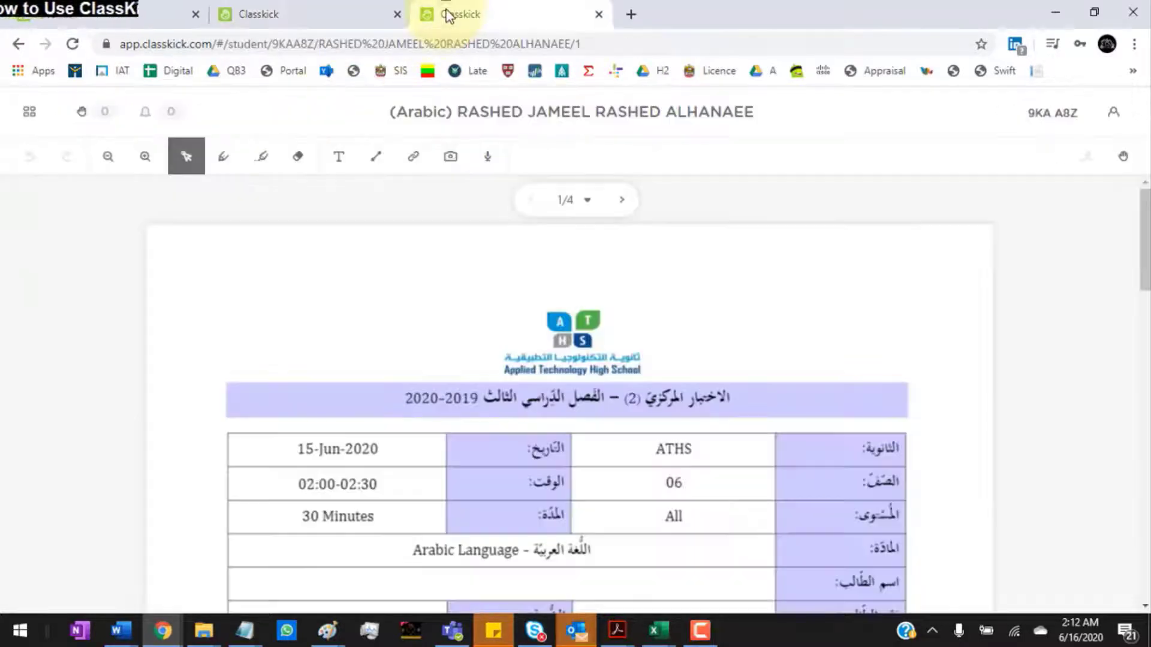
pyautogui.click(338, 165)
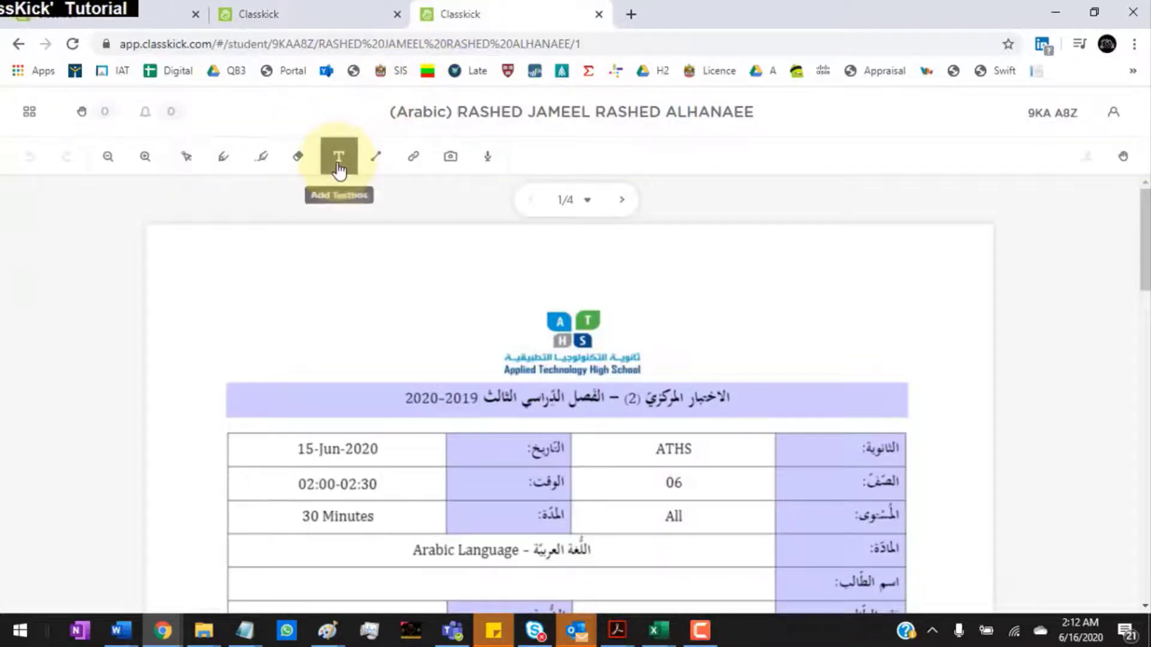
pyautogui.scroll(-1, 336, 160)
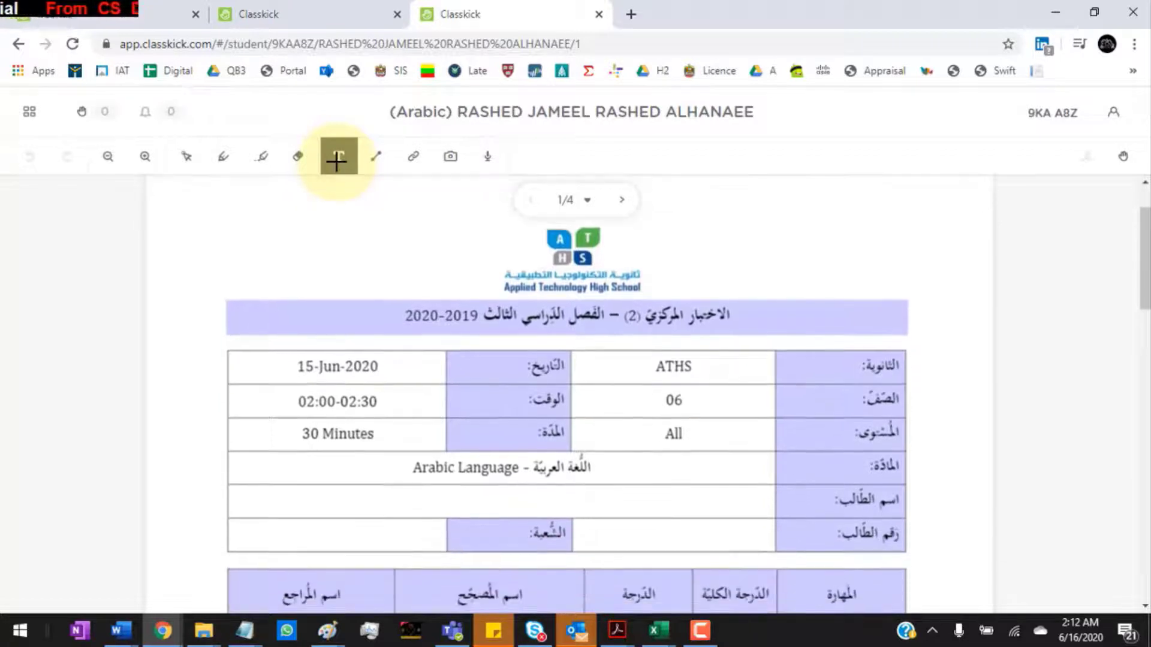
pyautogui.click(378, 501)
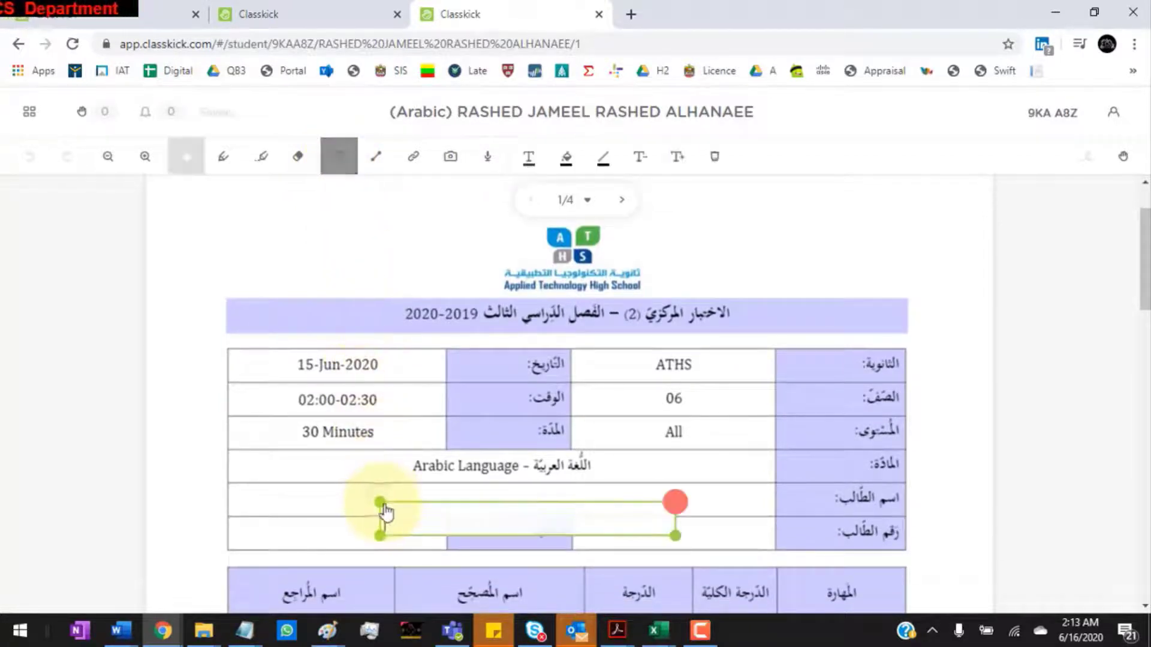
pyautogui.hotkey('ctrl', 'v')
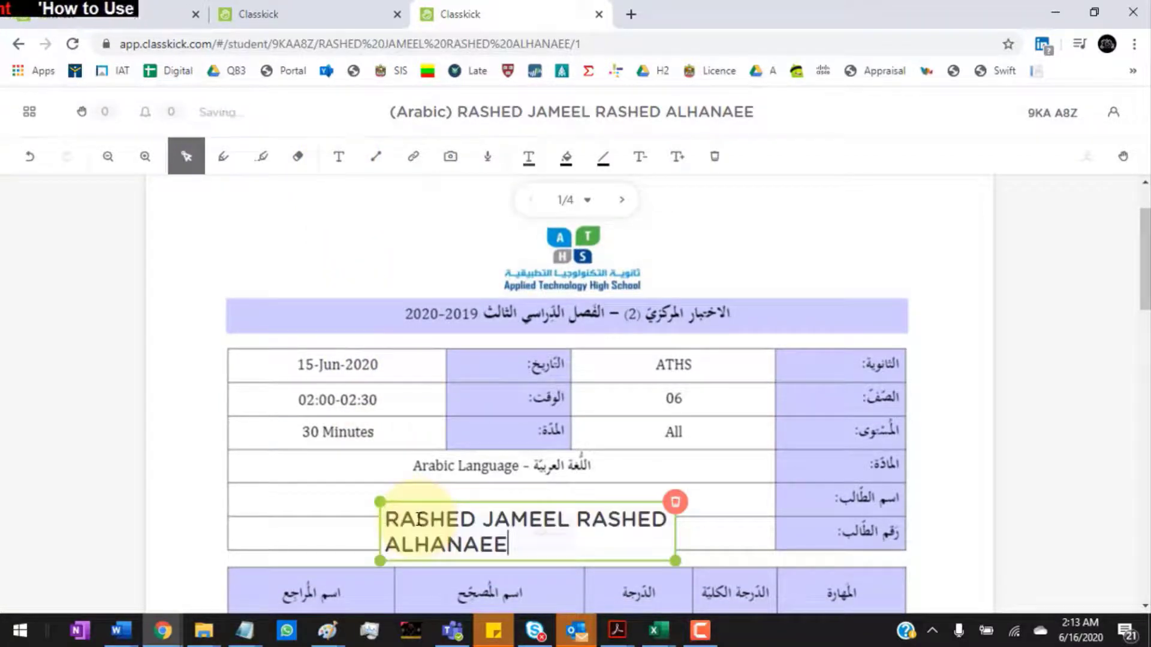
pyautogui.moveTo(387, 503); pyautogui.dragTo(317, 484)
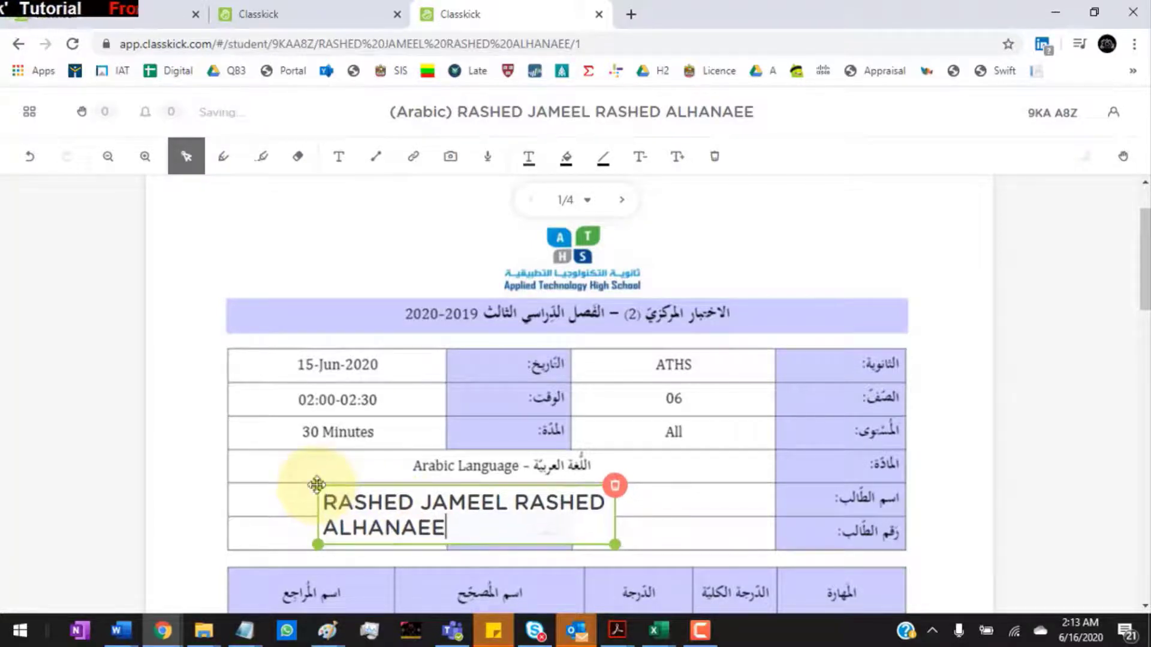
pyautogui.click(361, 412)
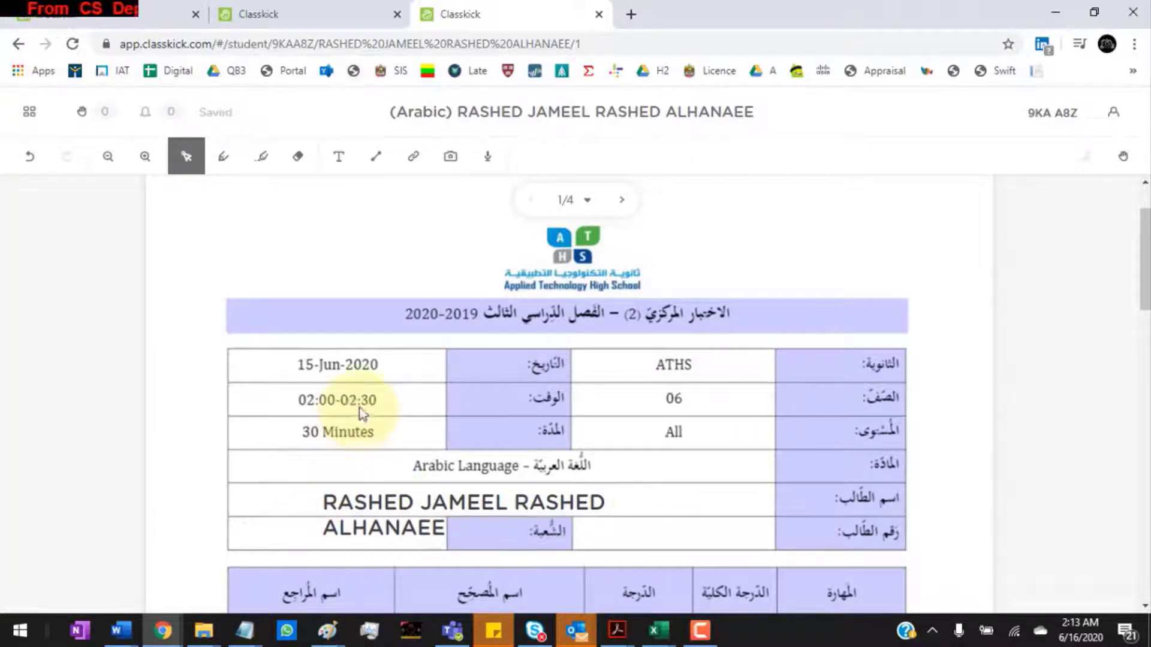
pyautogui.click(290, 14)
# Step: Review the student's first-slide answers against the student's own view of the exam
pyautogui.click(103, 297)
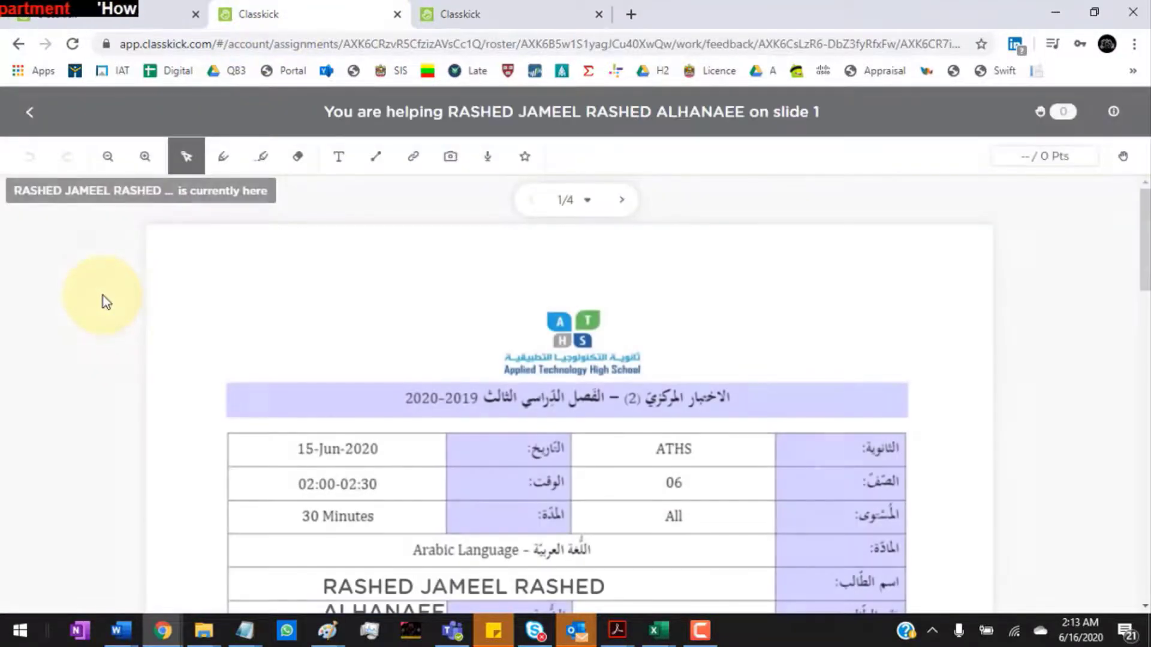
pyautogui.scroll(-2, 600, 520)
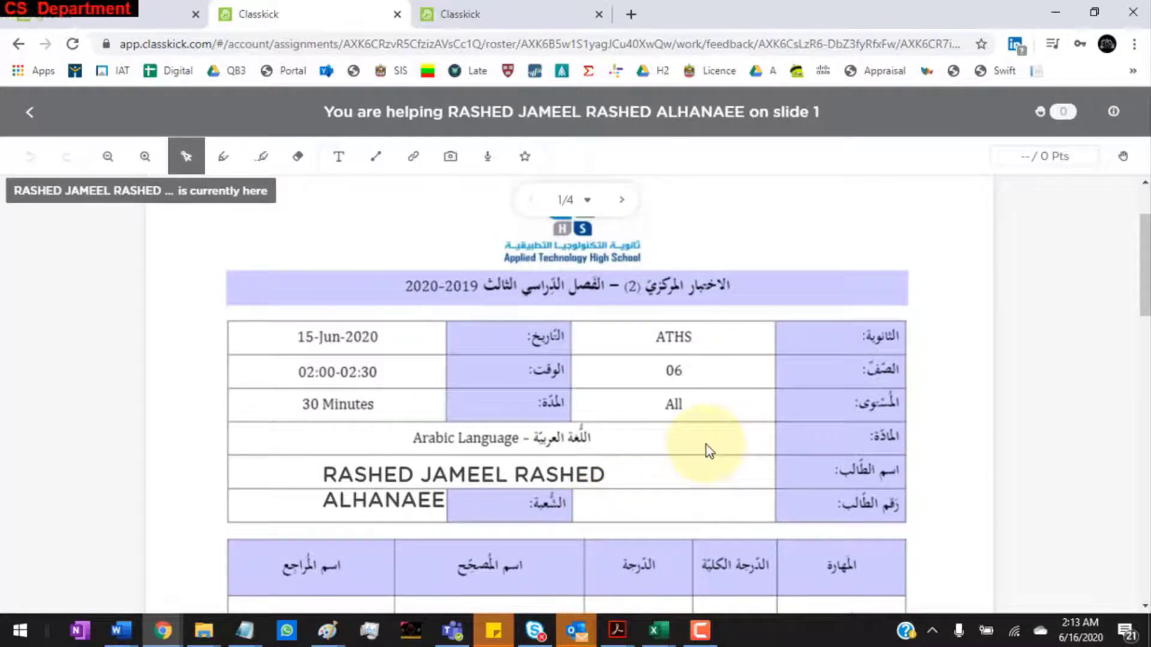
pyautogui.click(506, 19)
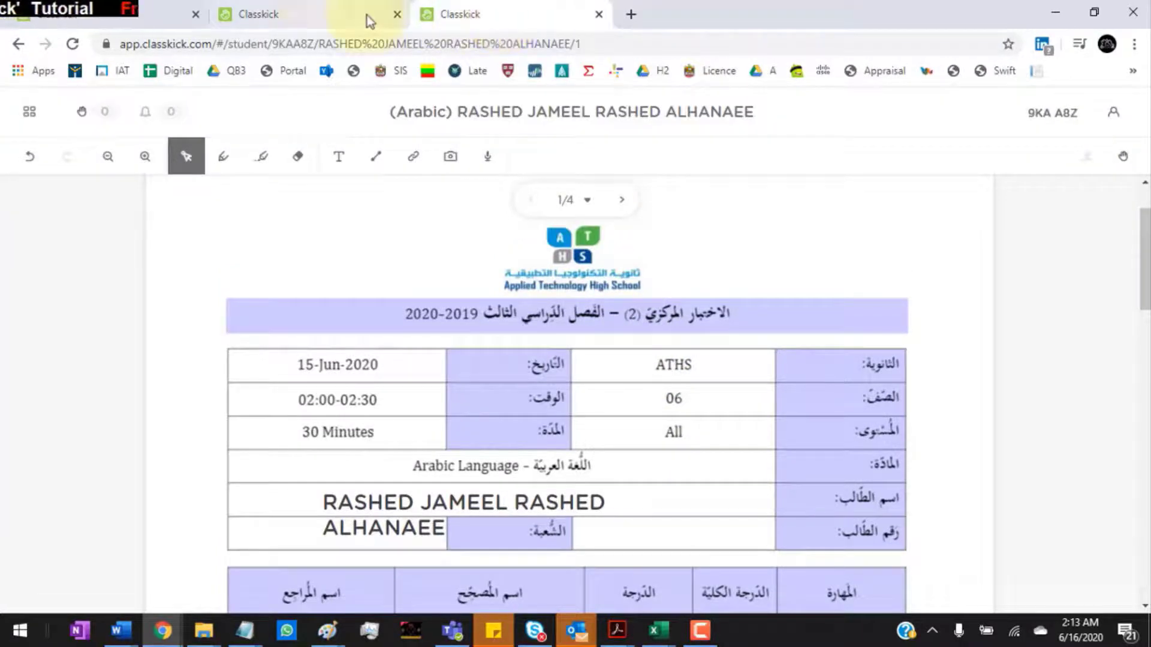
pyautogui.click(315, 17)
pyautogui.click(26, 114)
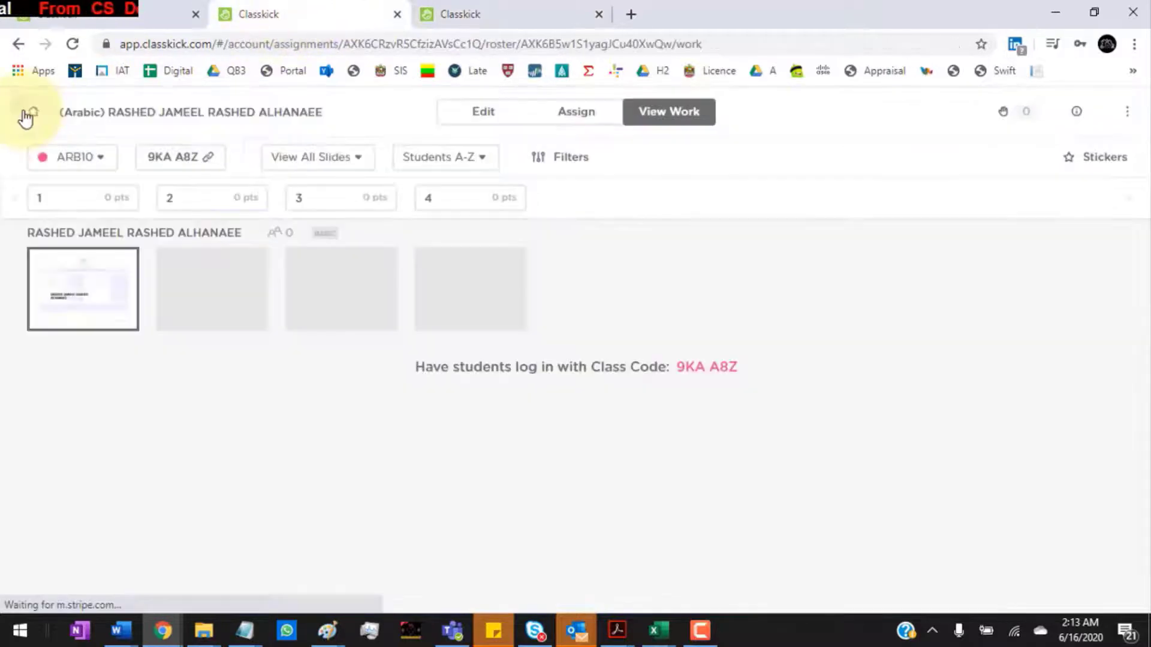
# Step: Review the student's slide 2 work, then return to the Assignments list
pyautogui.click(188, 307)
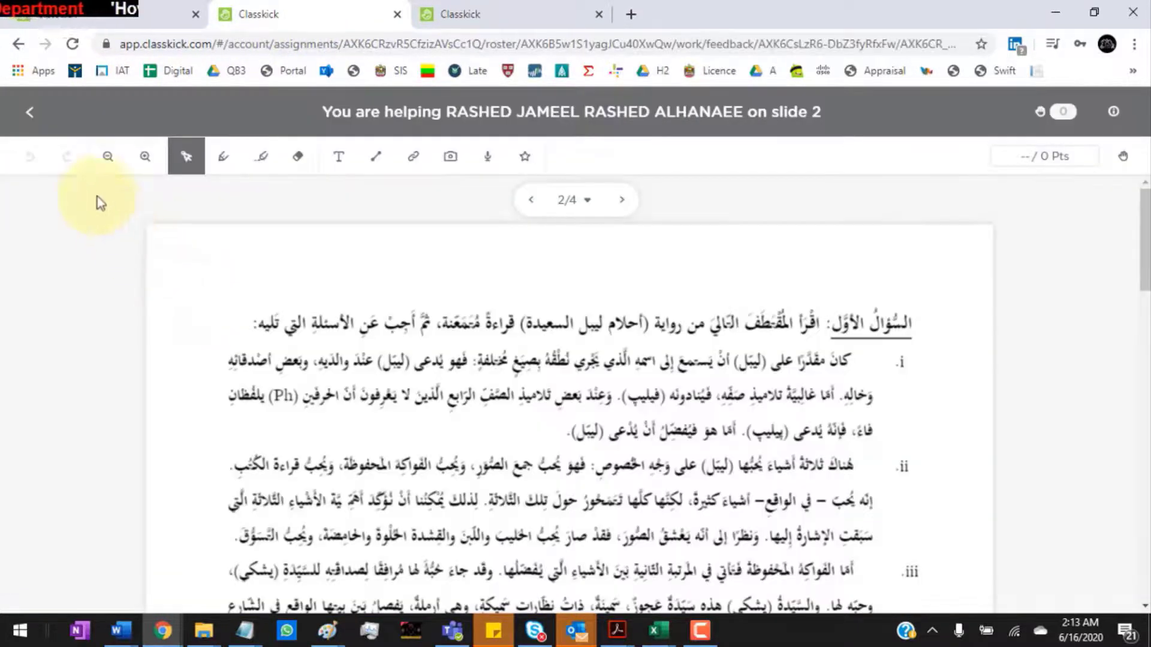
pyautogui.click(29, 114)
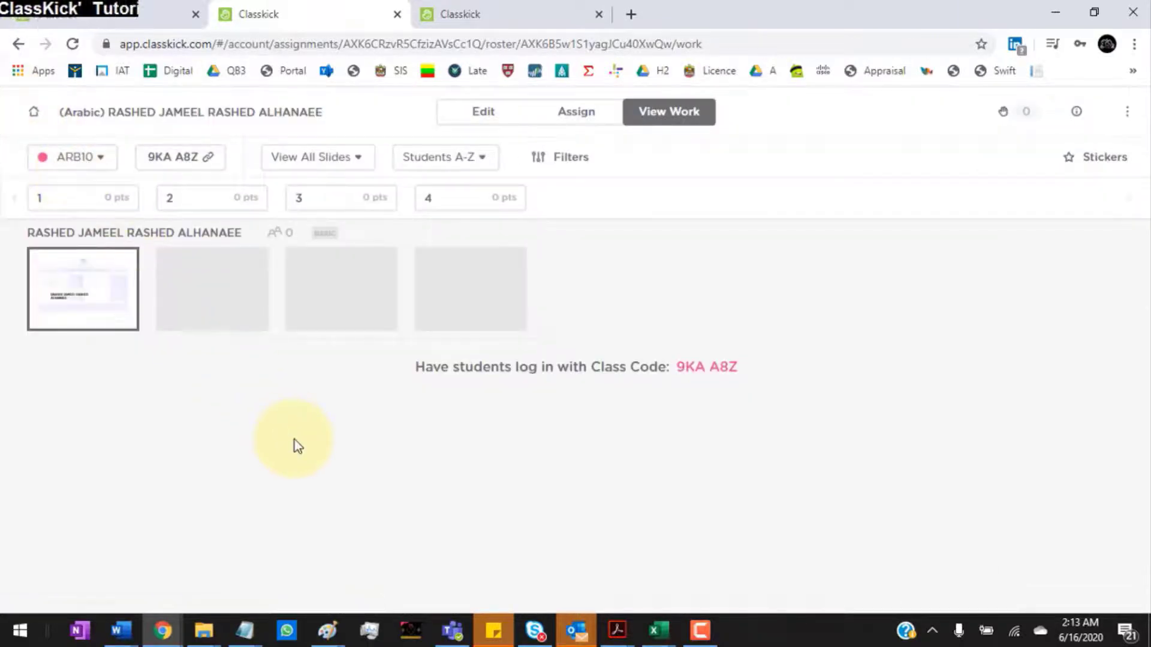
pyautogui.click(36, 114)
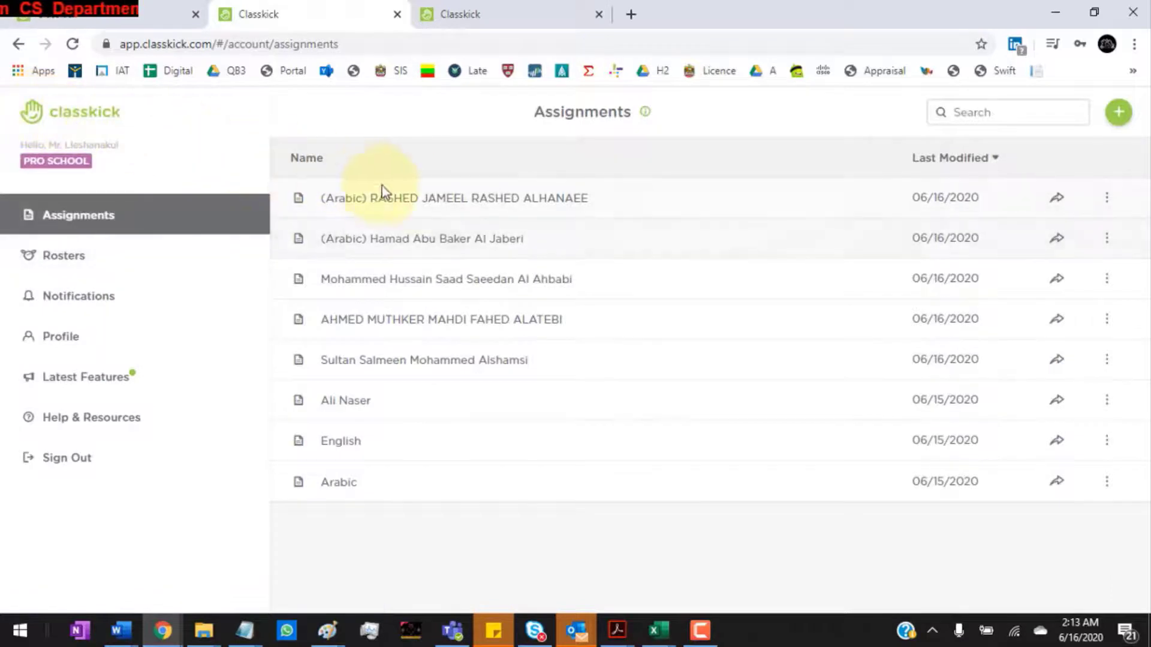
pyautogui.click(426, 202)
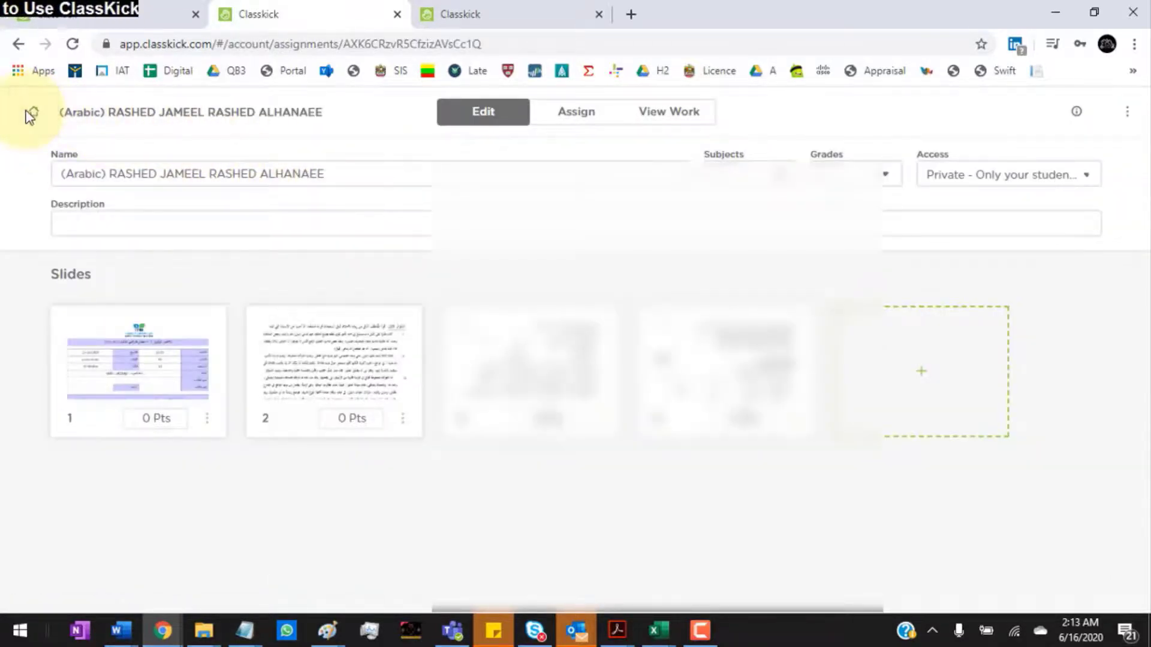
pyautogui.hotkey('alt', 'Tab')
pyautogui.press('Tab')
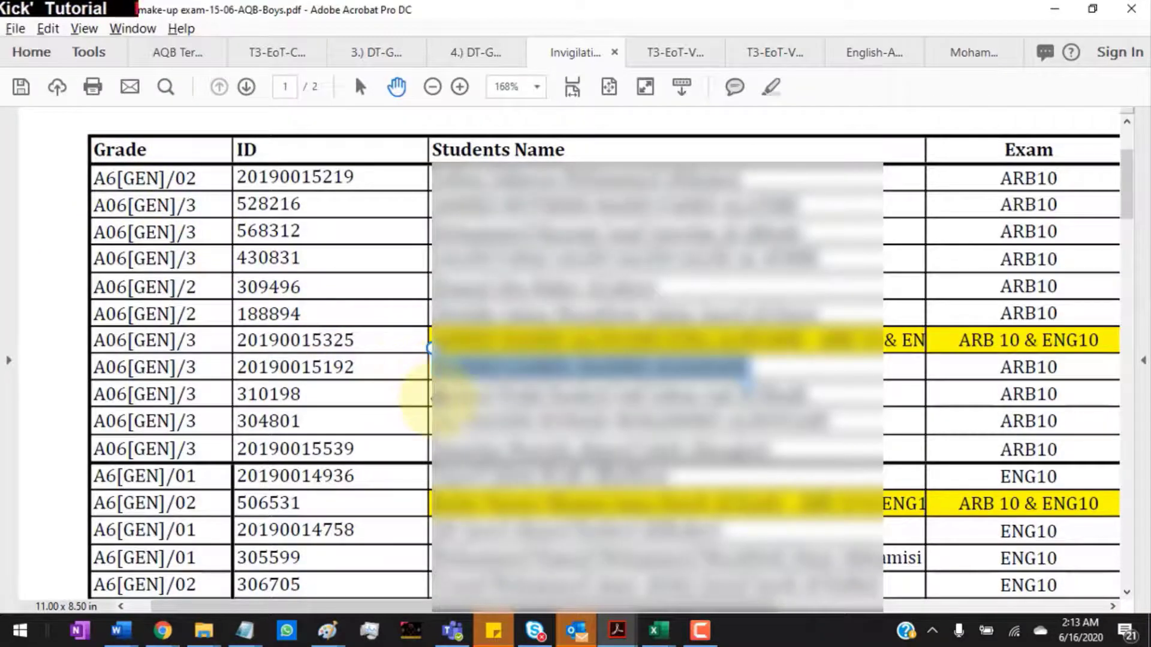
pyautogui.moveTo(419, 389); pyautogui.dragTo(815, 393)
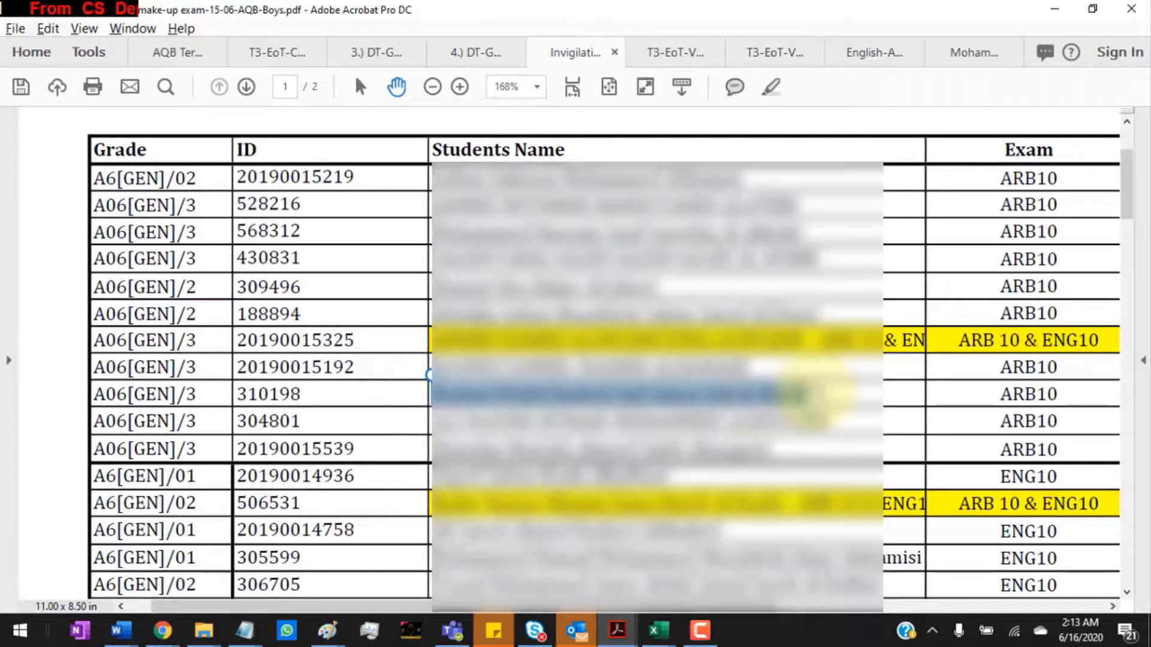
pyautogui.hotkey('alt', 'Tab')
# Step: Reopen the first Arabic exam from Assignments and show its ARB10 roster settings
pyautogui.click(36, 113)
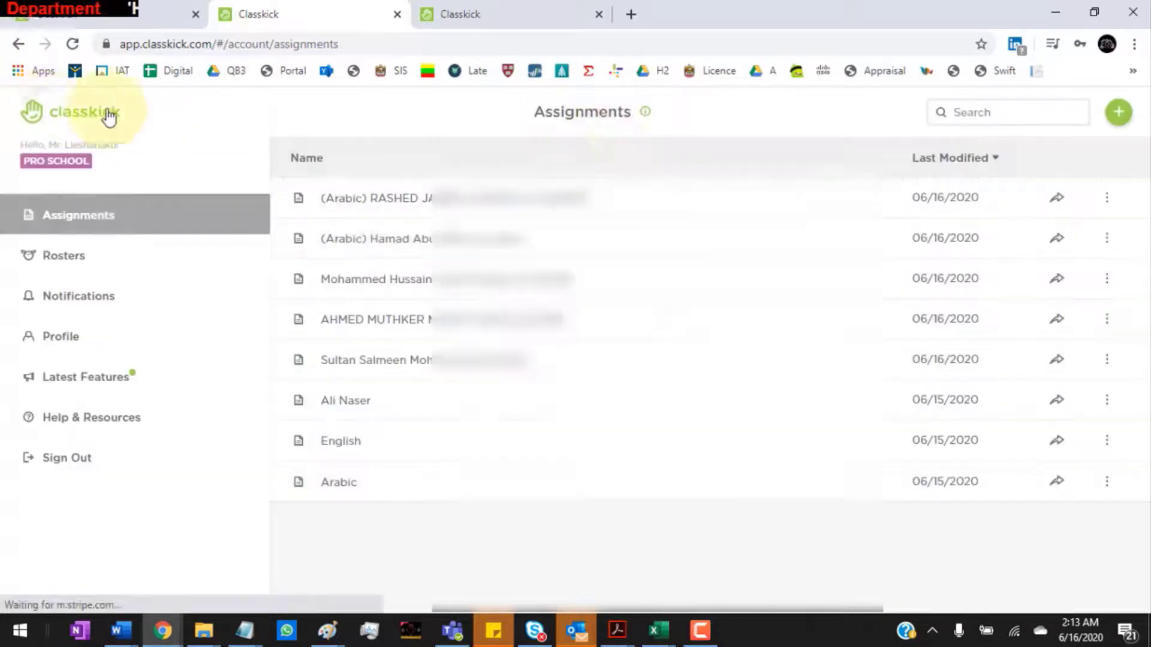
pyautogui.click(1107, 118)
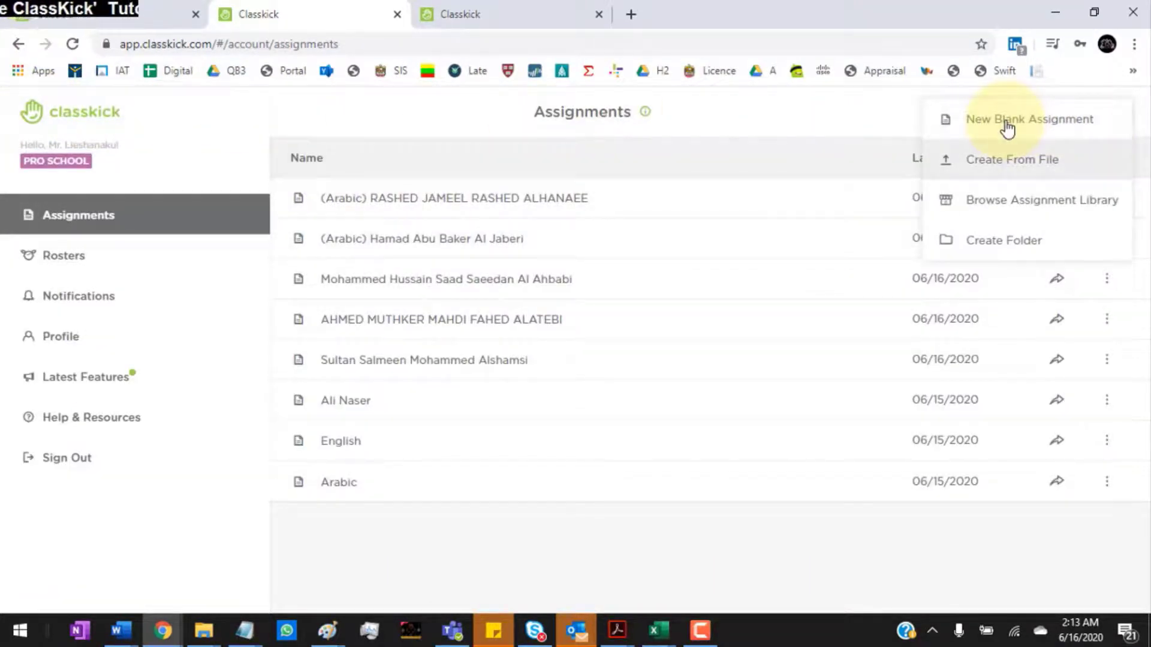
pyautogui.click(454, 535)
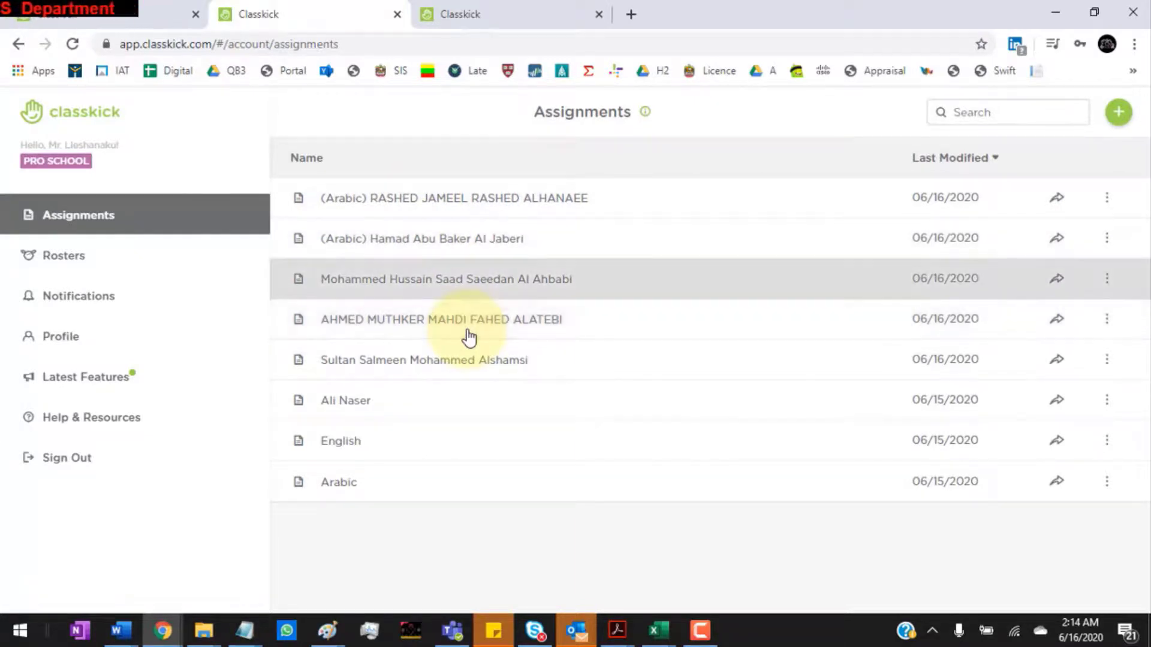
pyautogui.click(438, 204)
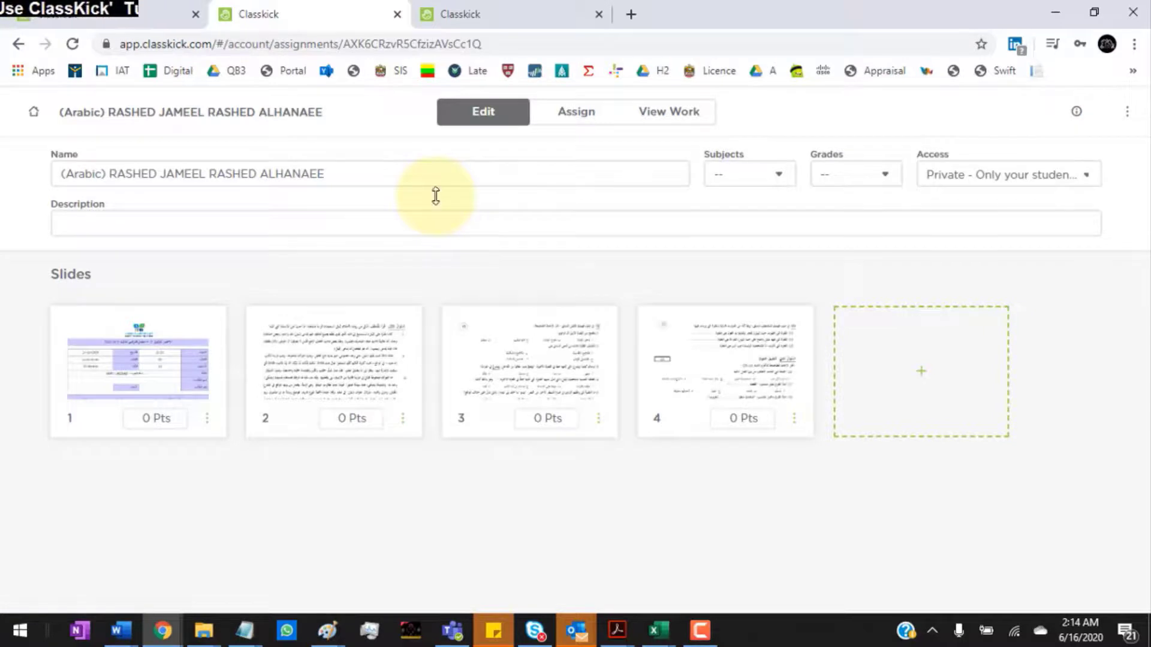
pyautogui.click(567, 113)
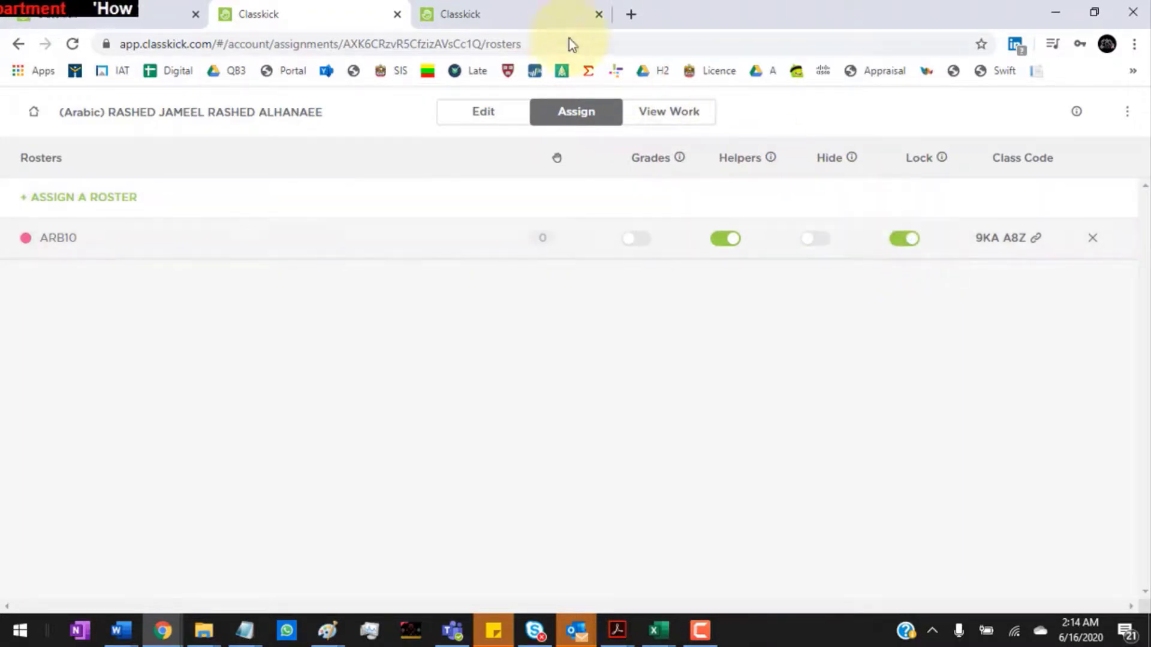
# Step: Confirm the student view shows the exam locked, then go back to the teacher's Assignments list
pyautogui.click(527, 16)
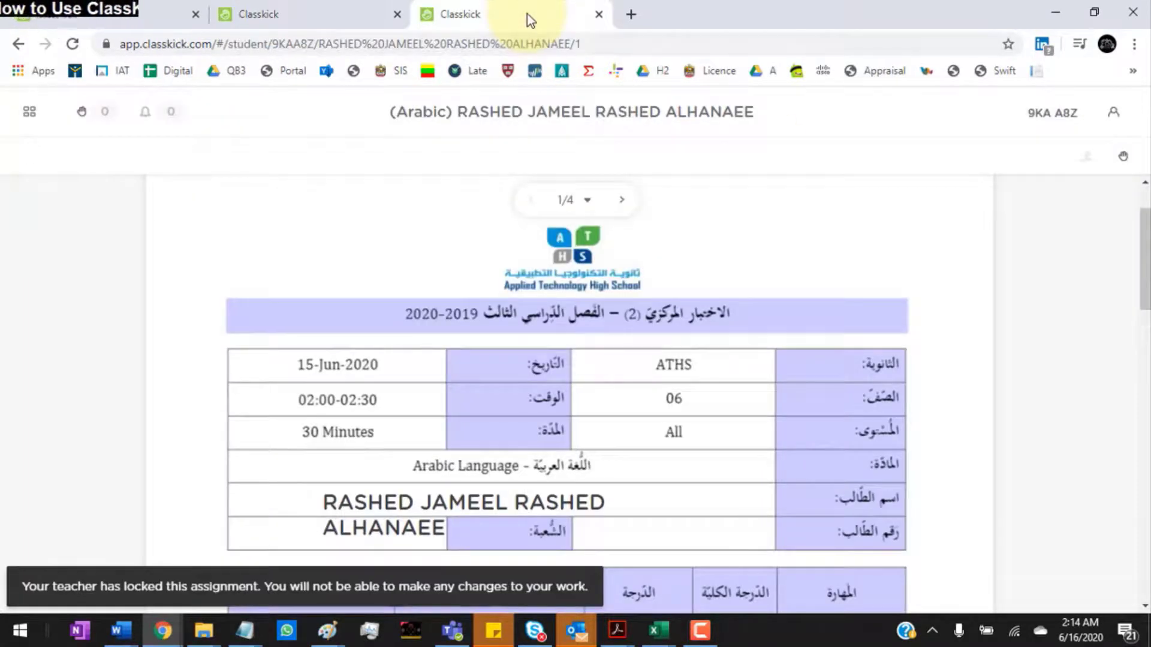
pyautogui.press('Down')
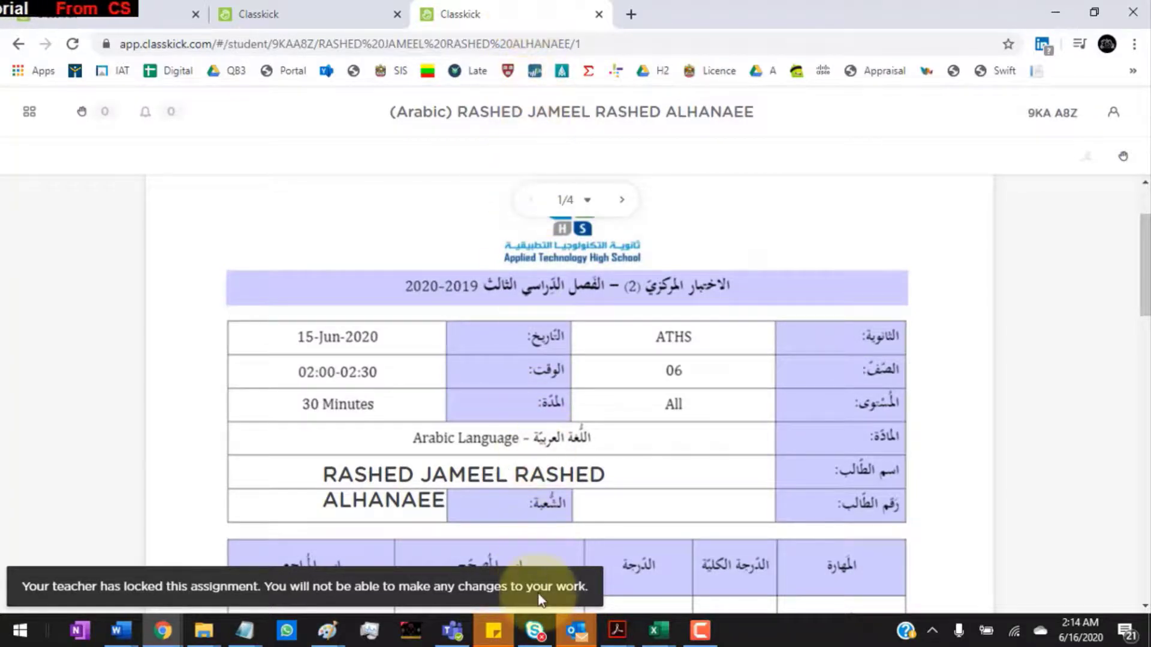
pyautogui.click(329, 21)
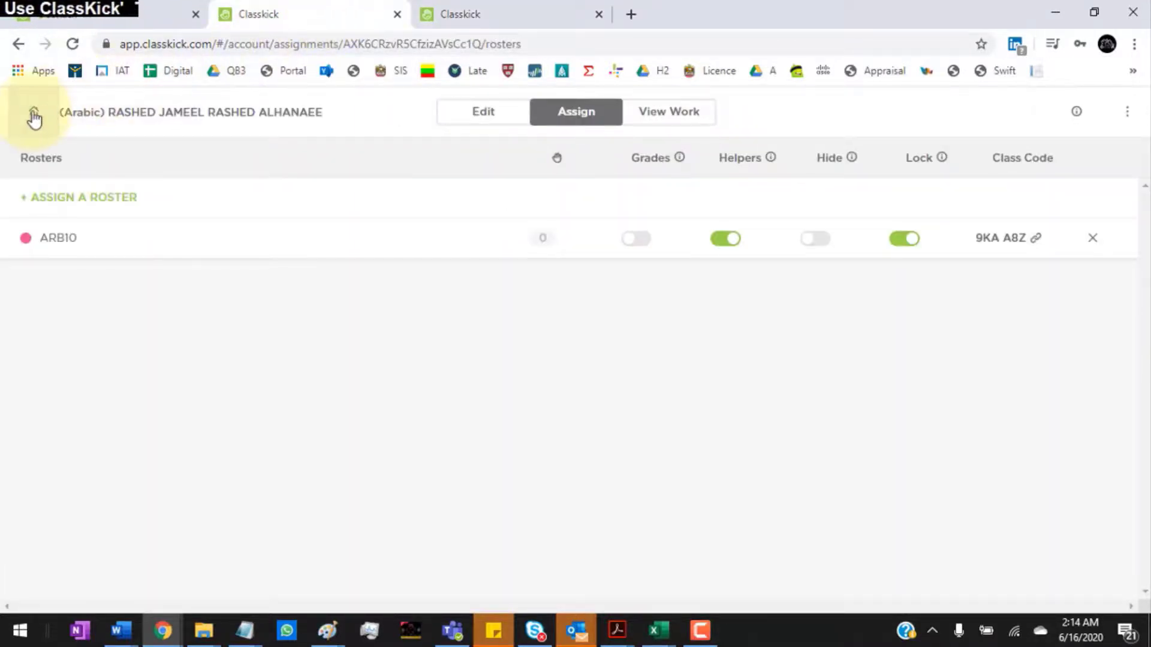
pyautogui.click(34, 112)
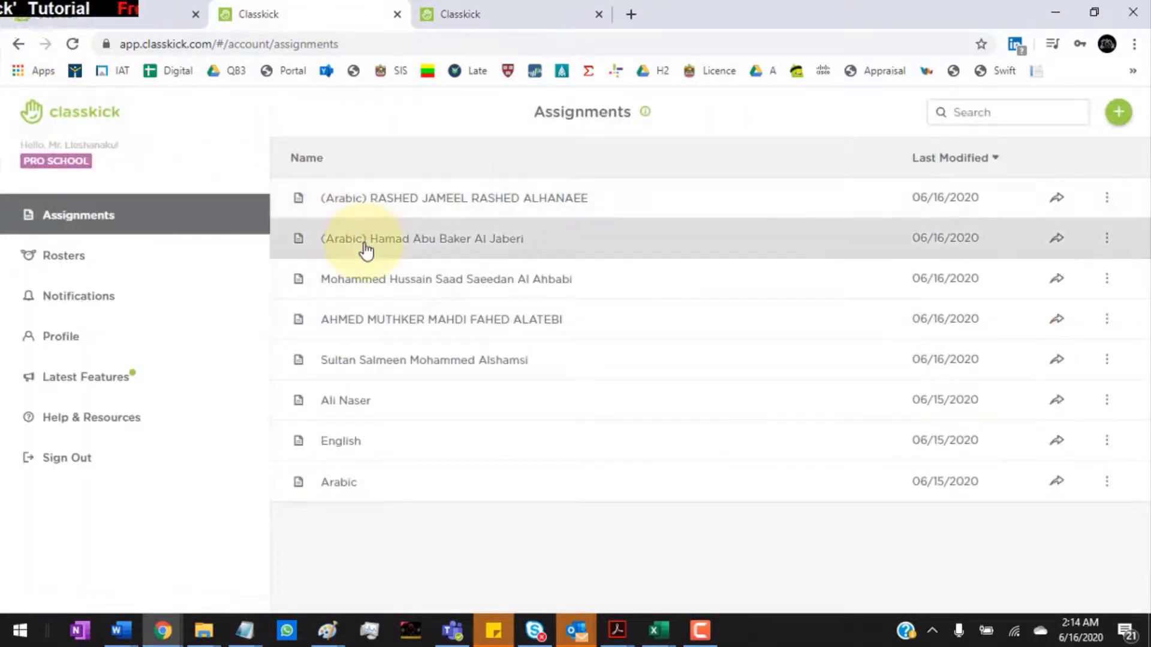
# Step: Check which rosters the second Arabic exam assignment has, then return to Assignments
pyautogui.click(472, 242)
pyautogui.click(576, 118)
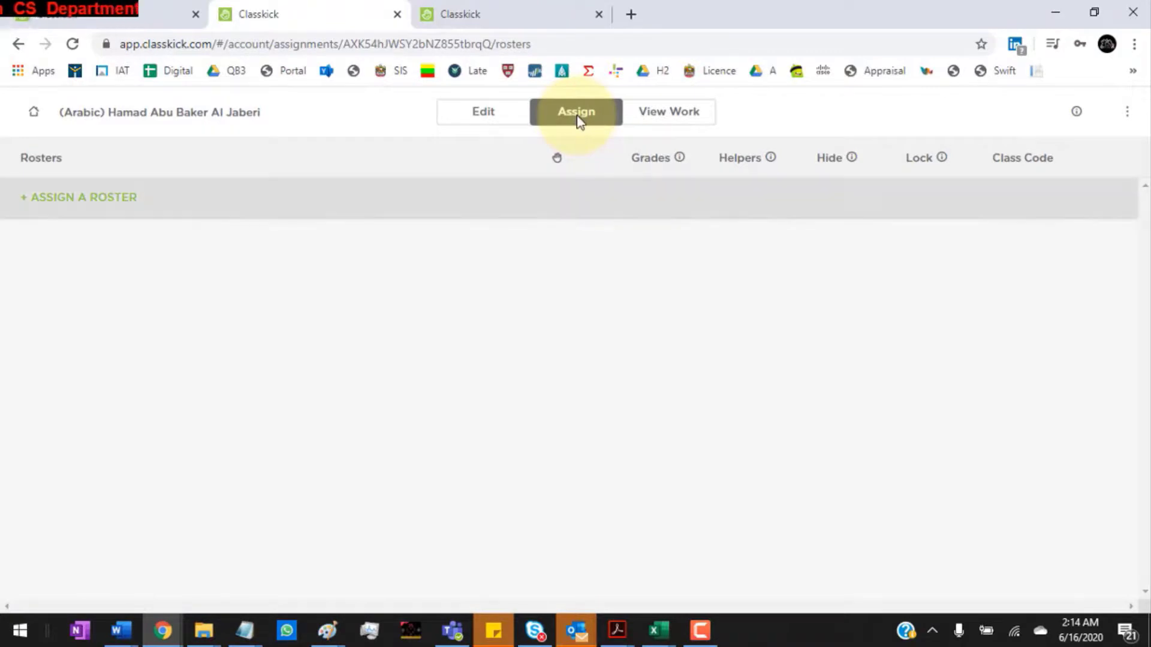
pyautogui.click(32, 112)
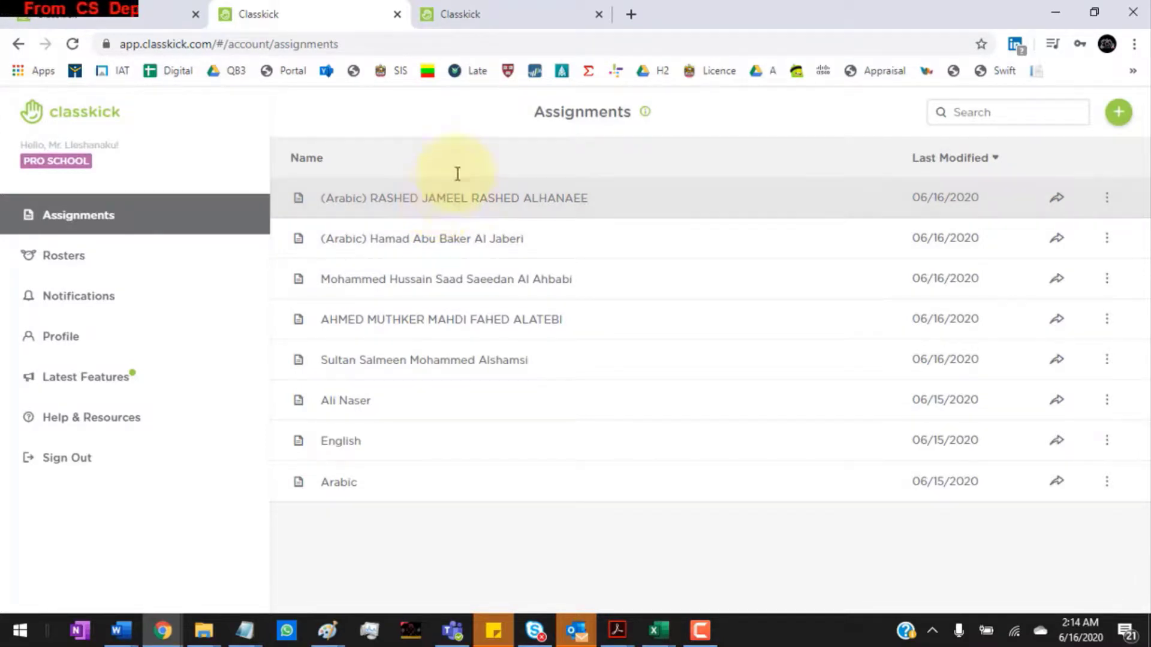
# Step: Close the student-view tab and open the first Arabic exam's View Work for ARB10
pyautogui.click(539, 14)
pyautogui.click(598, 14)
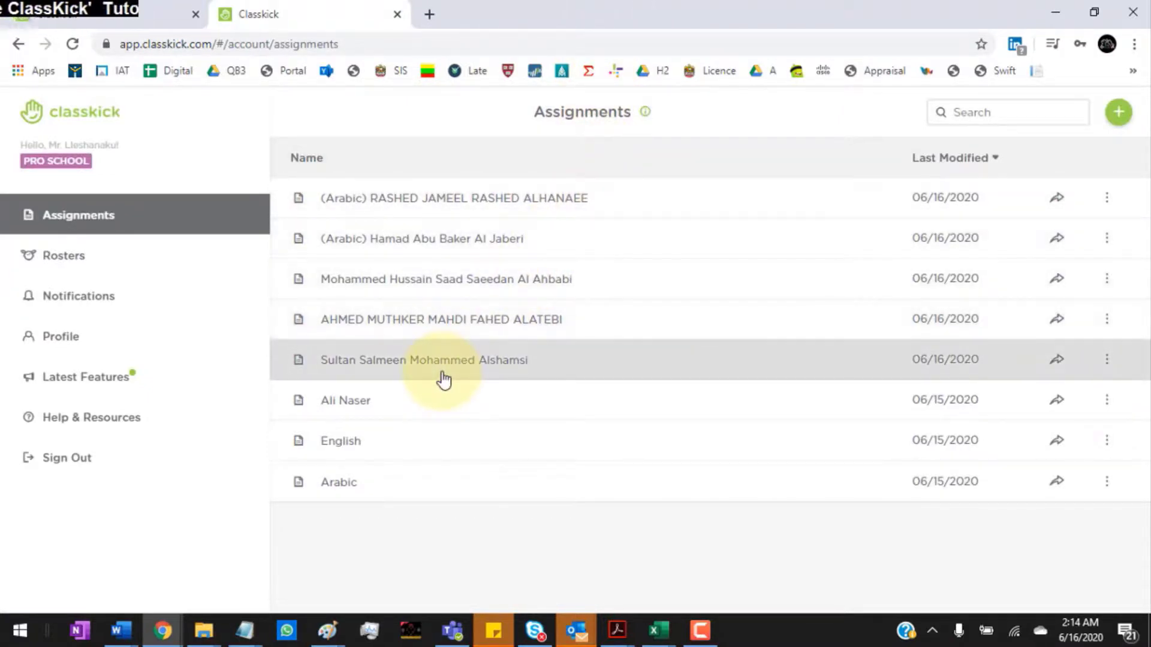
pyautogui.click(423, 199)
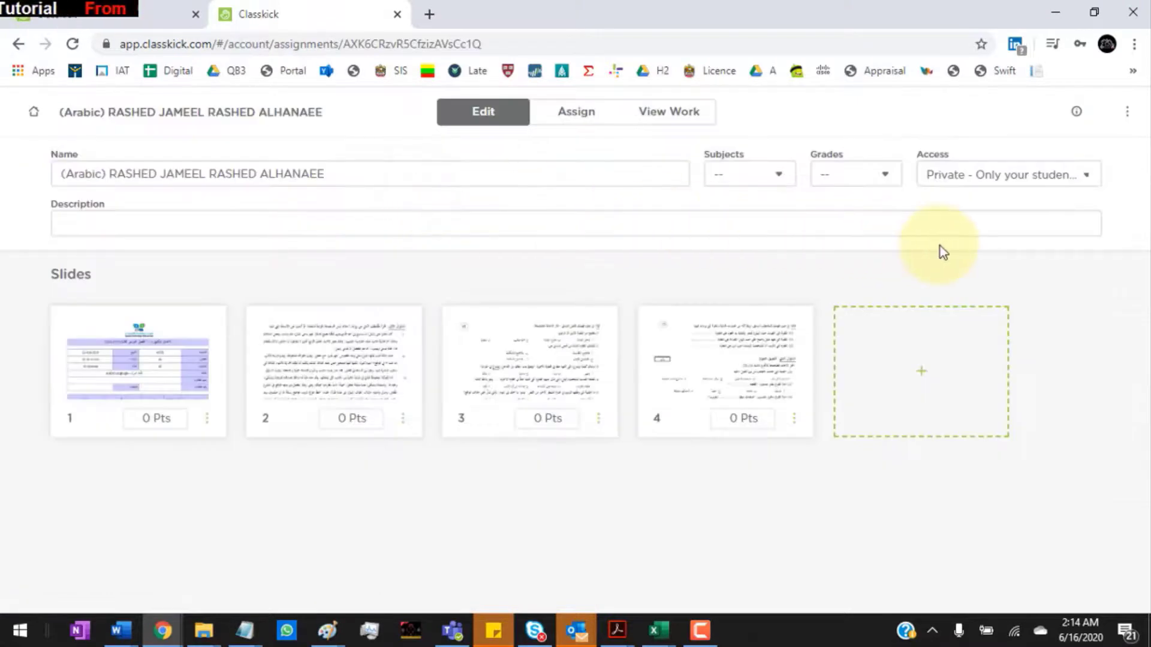
pyautogui.click(684, 126)
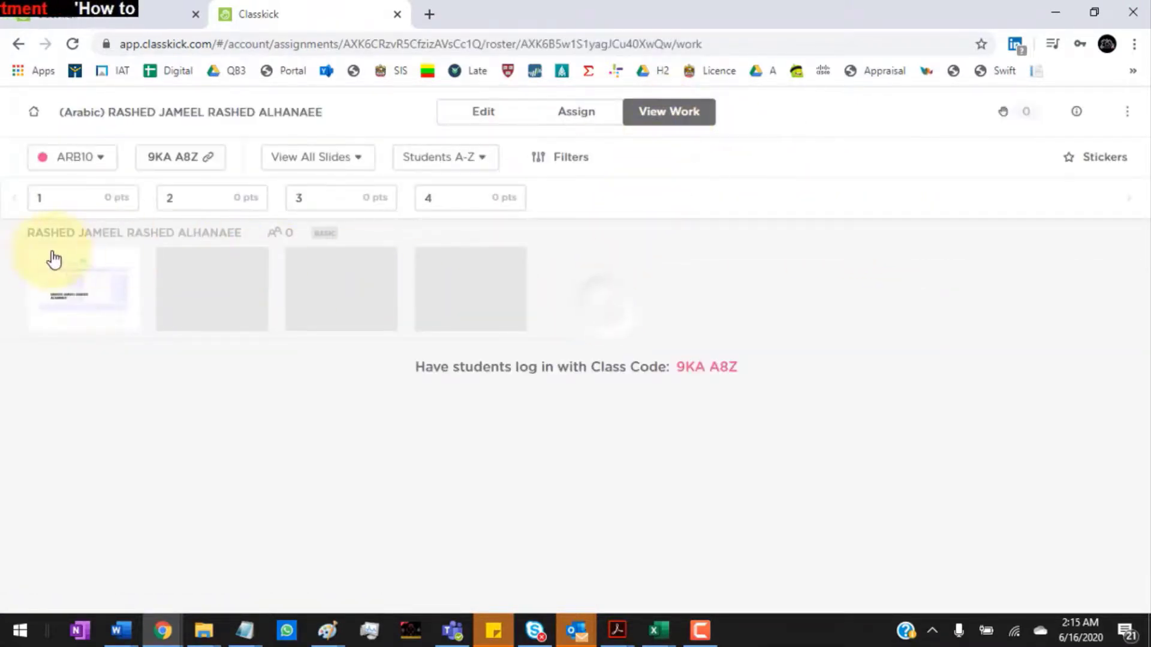
# Step: Export the student's work on the Arabic exam to a PDF download
pyautogui.click(1129, 116)
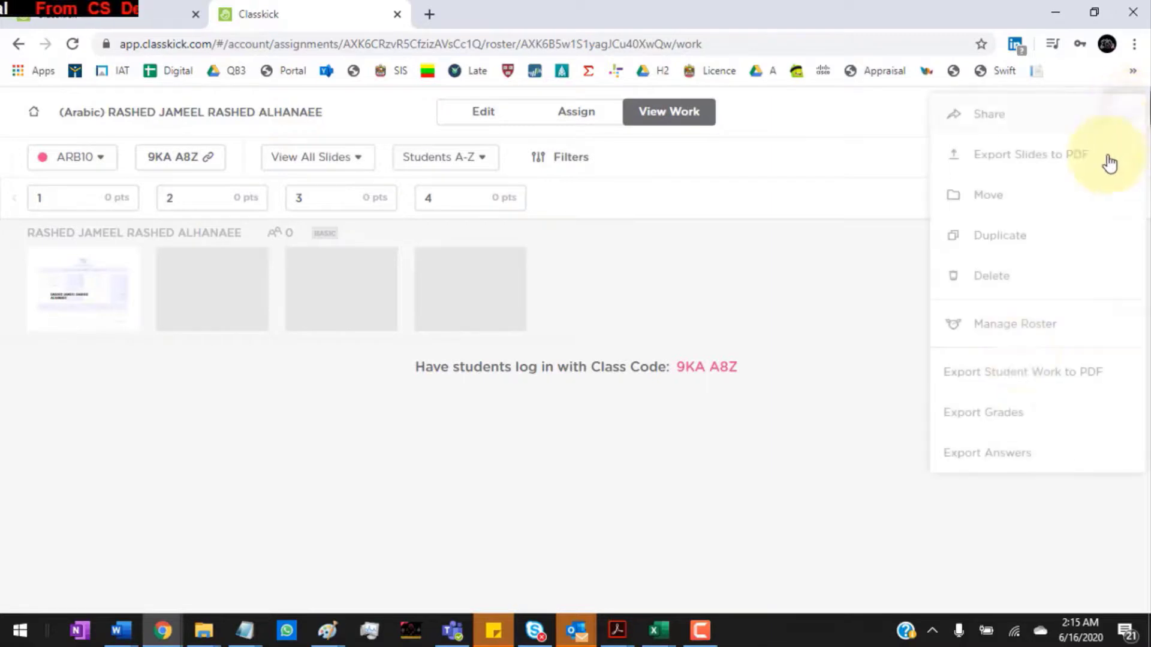
pyautogui.click(1017, 375)
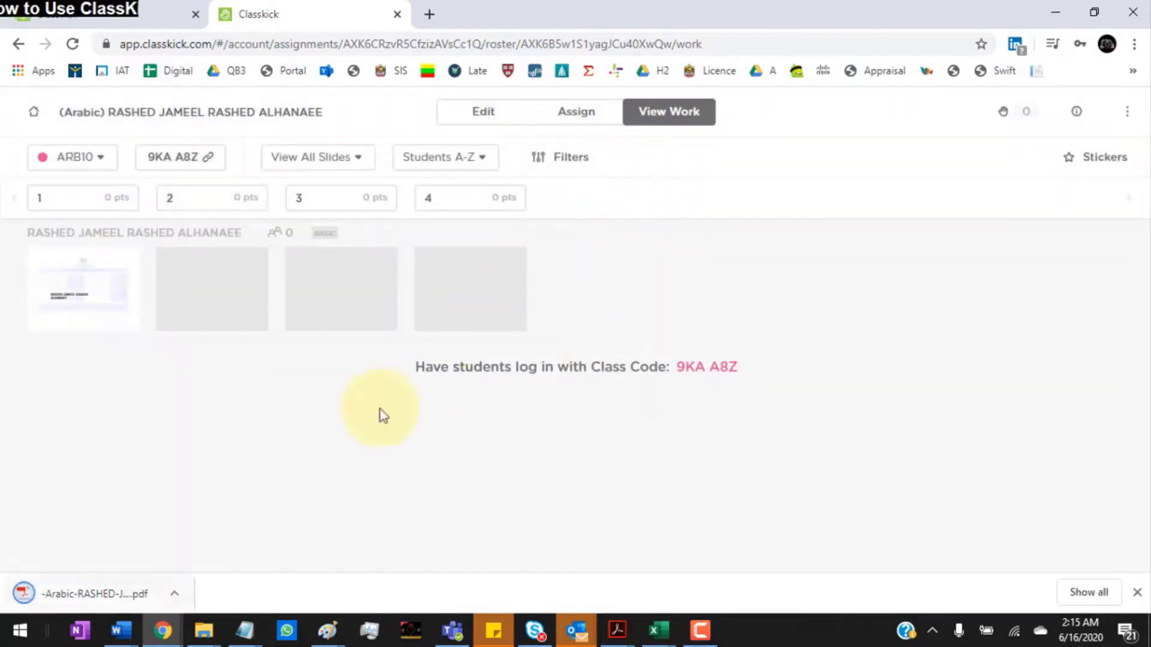
pyautogui.click(175, 594)
# Step: Open the exported four-page exam PDF from Downloads in Acrobat, close it, and return to Classkick
pyautogui.click(246, 543)
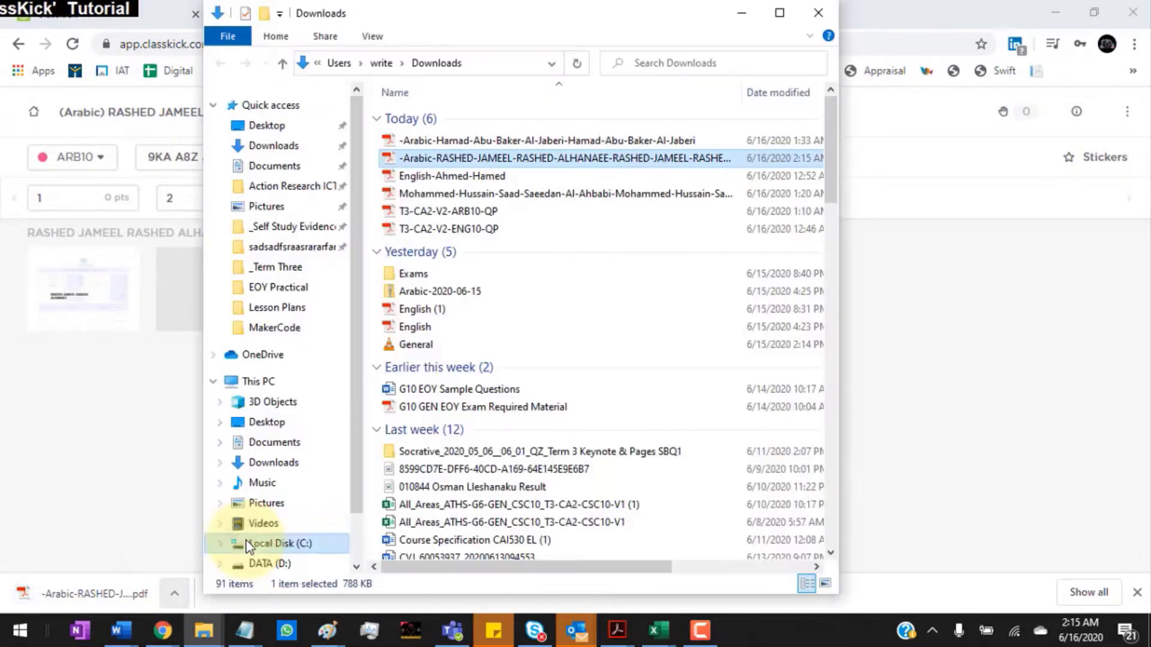
pyautogui.doubleClick(501, 158)
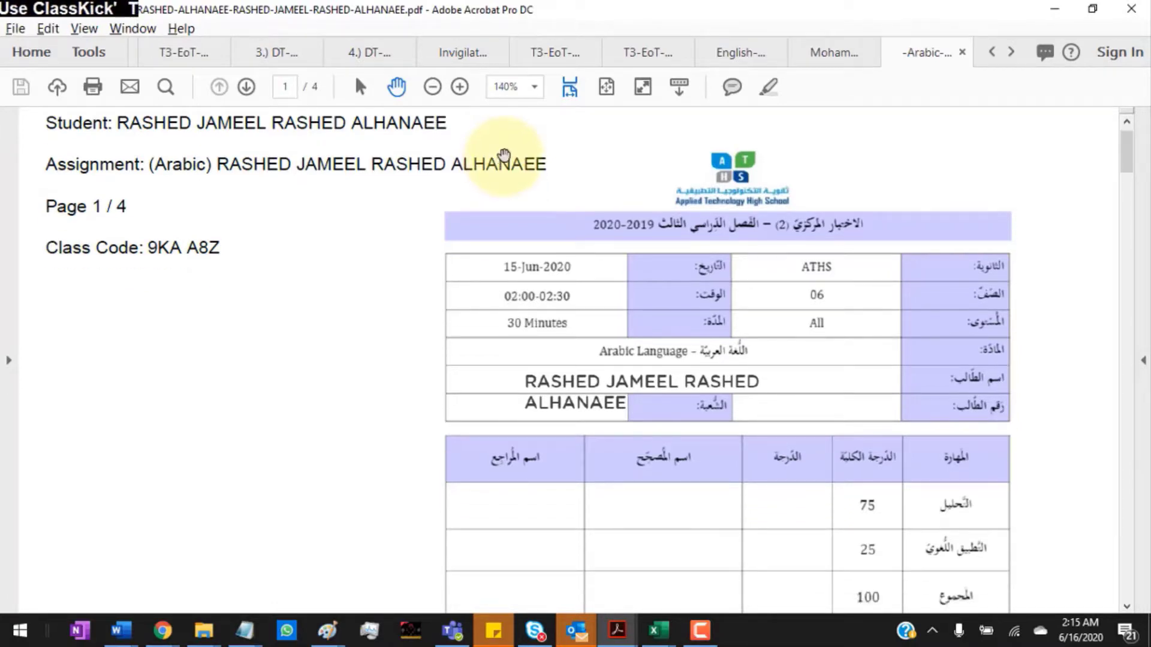
pyautogui.click(962, 53)
pyautogui.click(1055, 9)
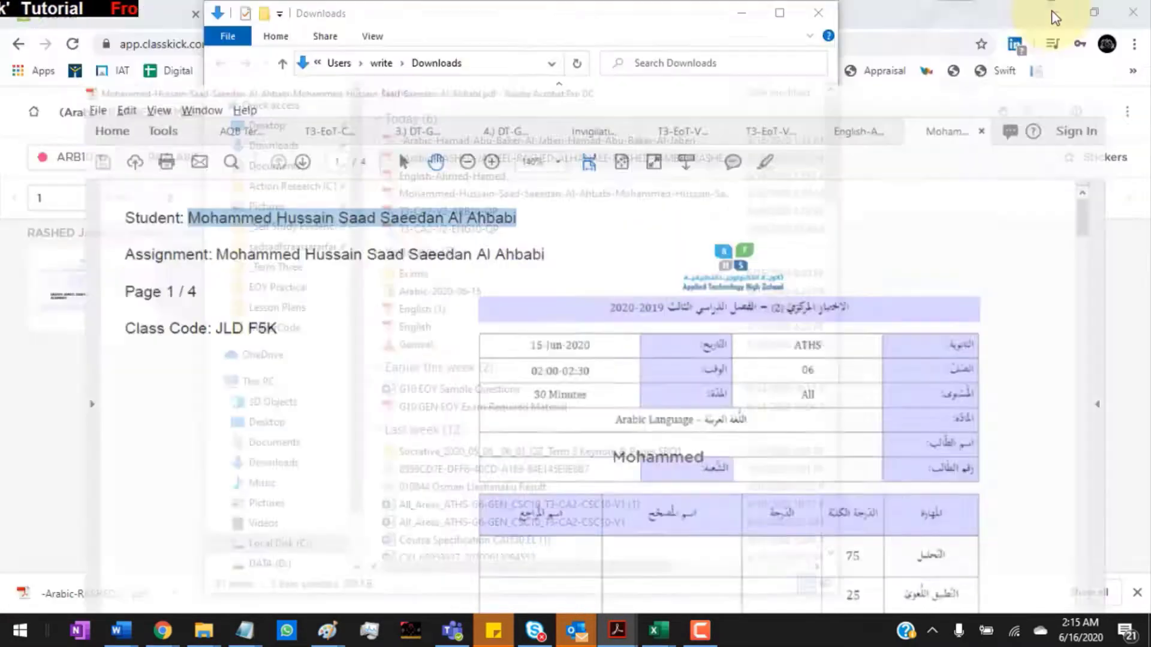
pyautogui.rightClick(509, 163)
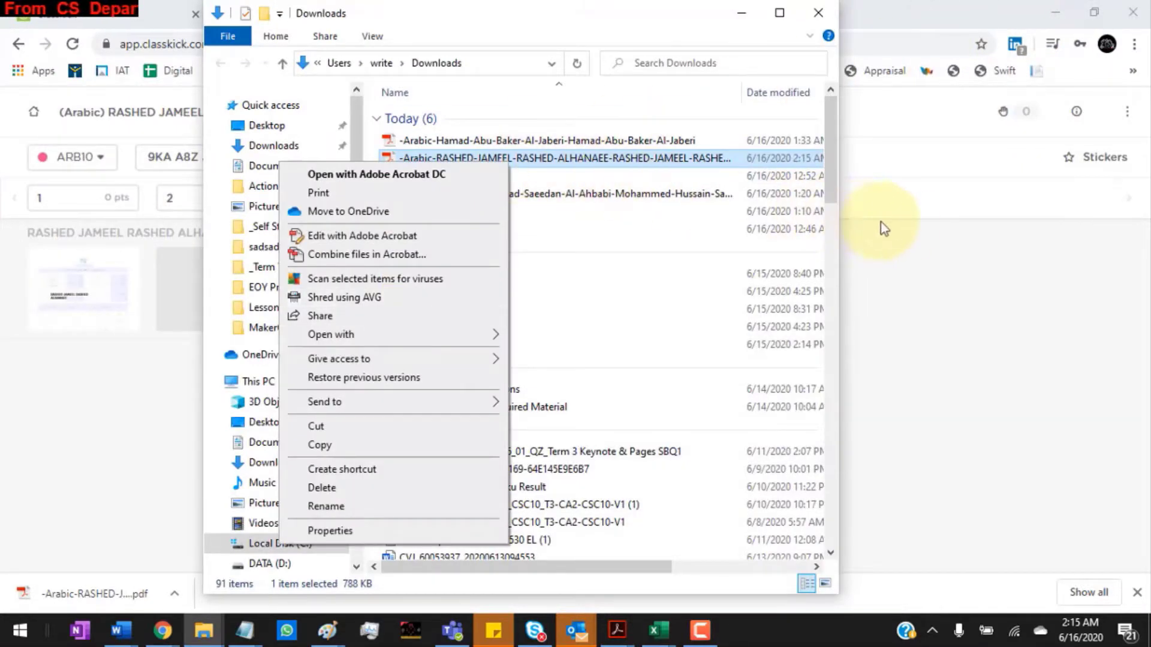
pyautogui.click(899, 227)
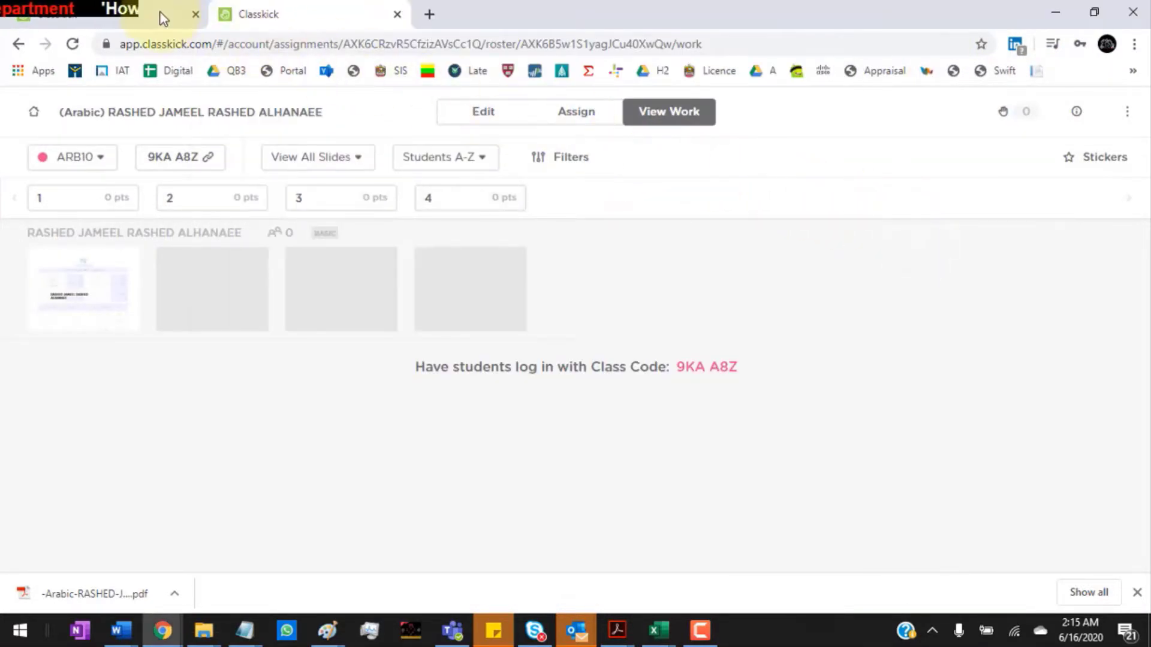